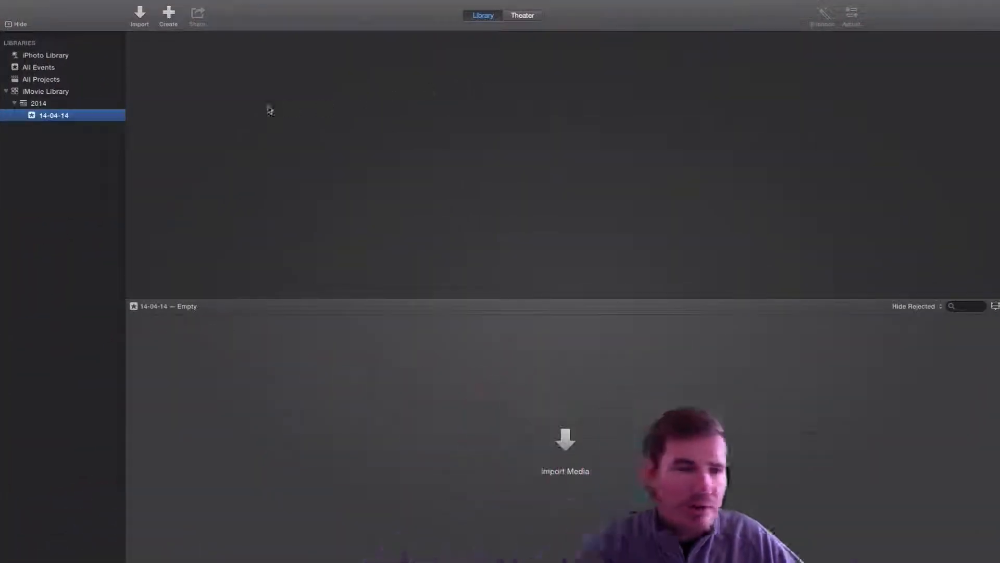
# Import ScreenFlow.mp4 from the Desktop into the 14-04-14 event.
pyautogui.click(46, 71)
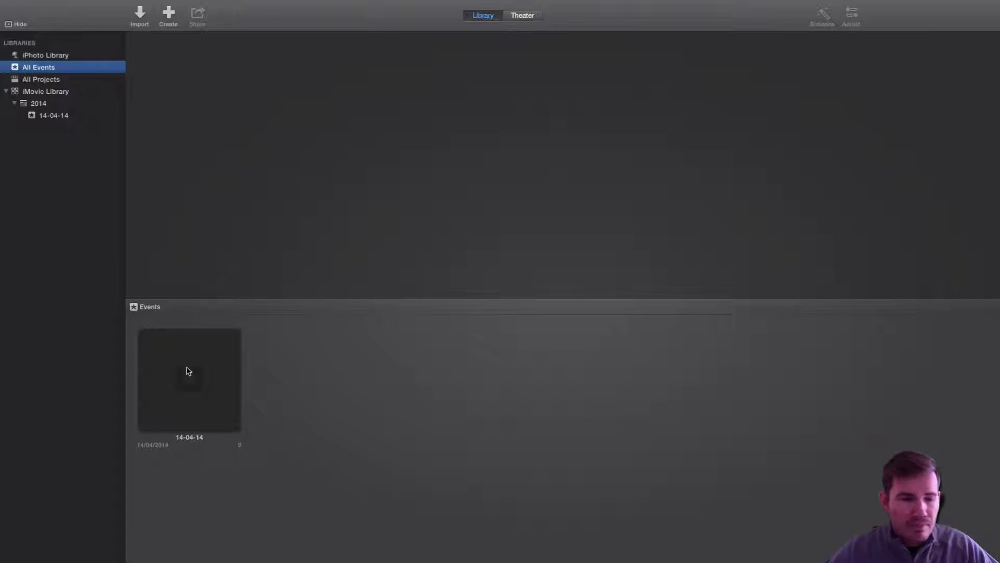
pyautogui.click(51, 80)
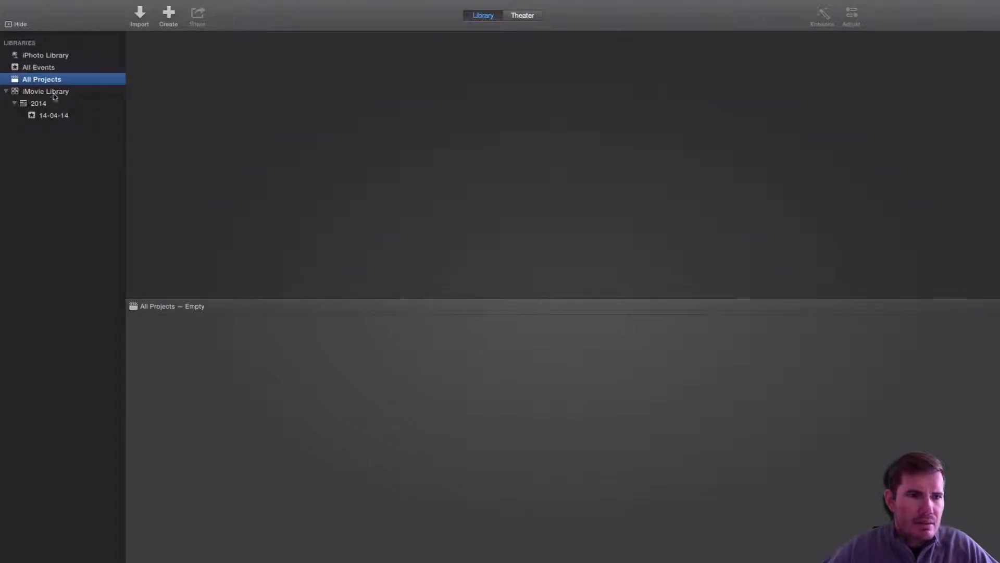
pyautogui.click(49, 92)
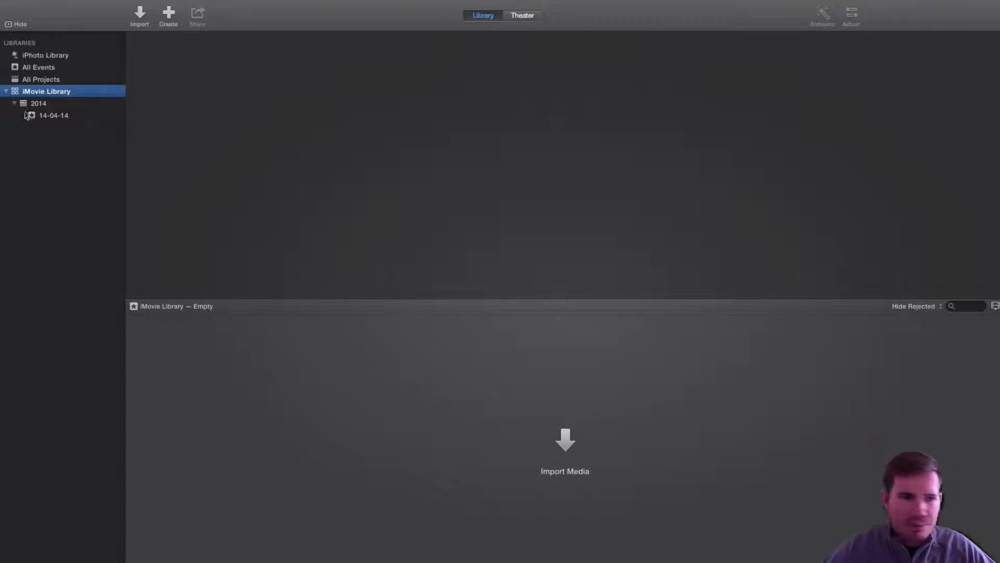
pyautogui.click(55, 117)
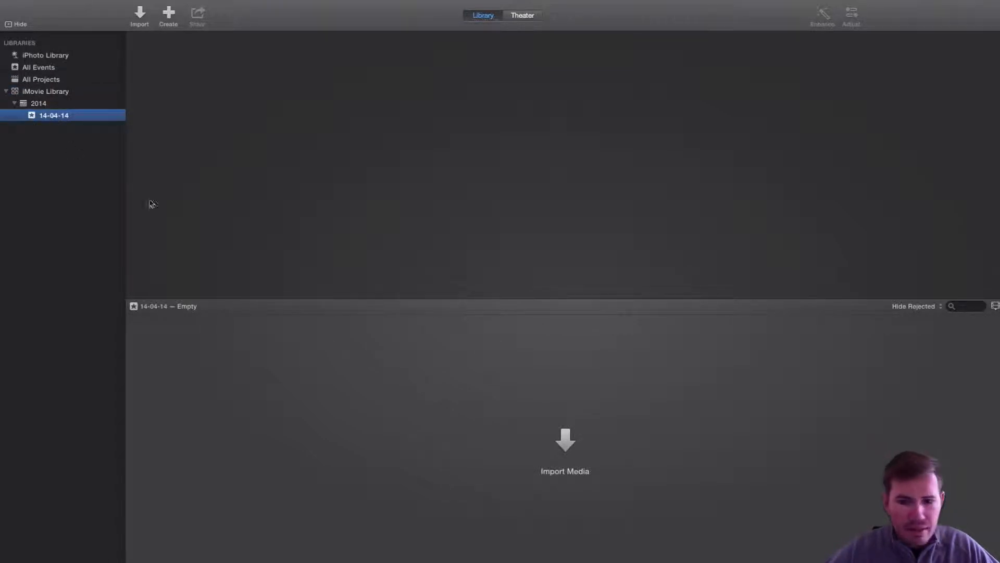
pyautogui.click(560, 440)
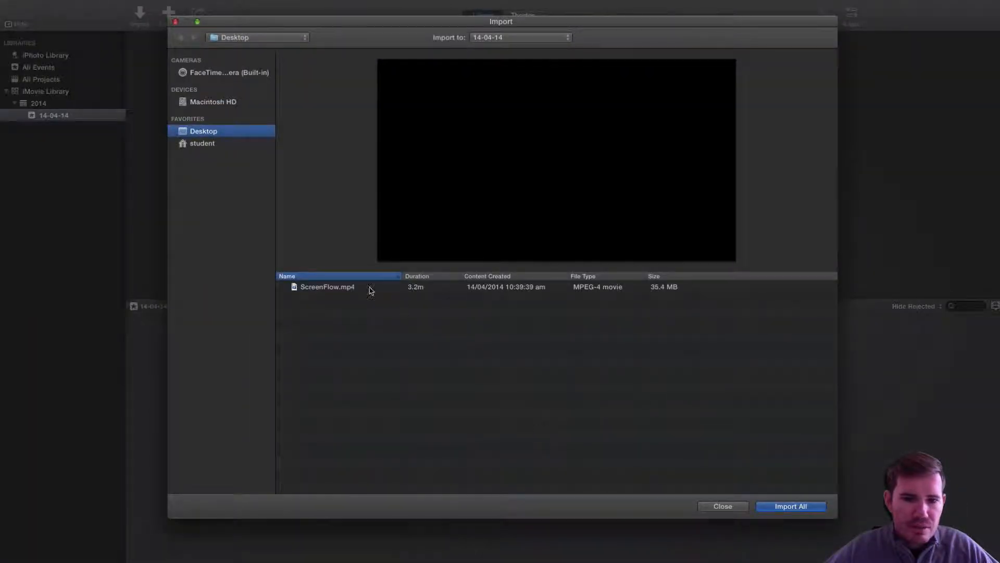
pyautogui.click(323, 287)
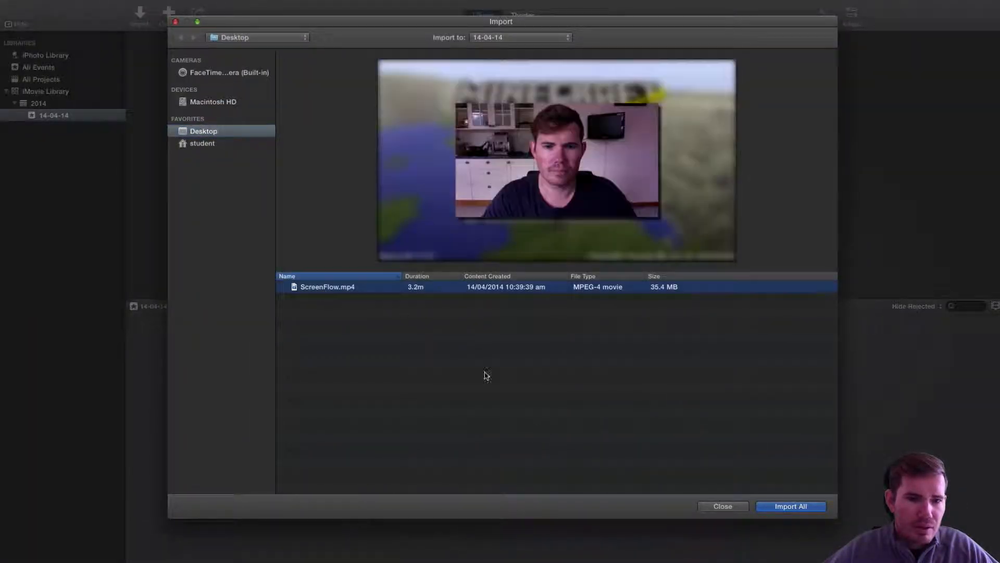
pyautogui.click(783, 506)
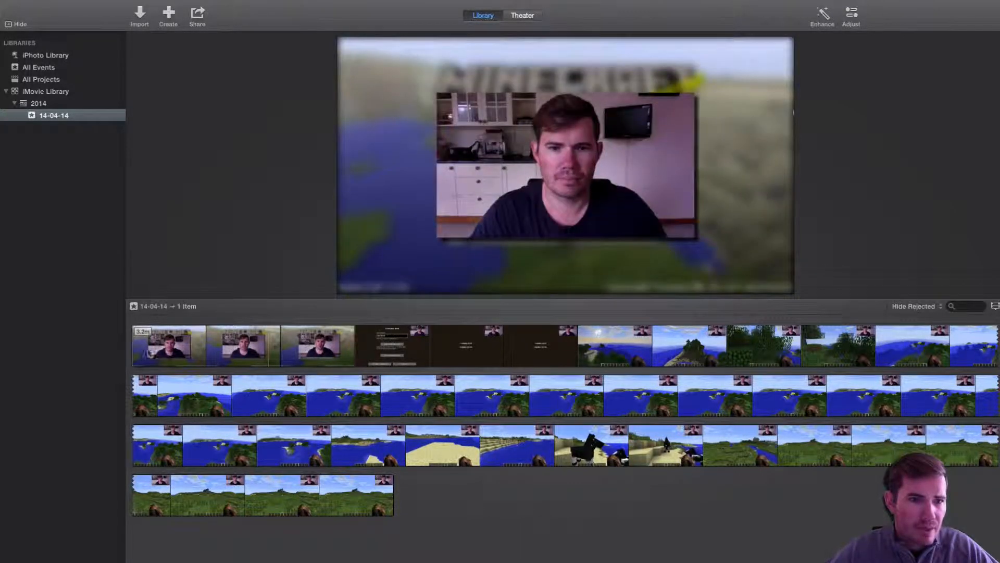
# Select the entire imported clip in the event and start creating a new movie.
pyautogui.moveTo(135, 348); pyautogui.dragTo(392, 499)
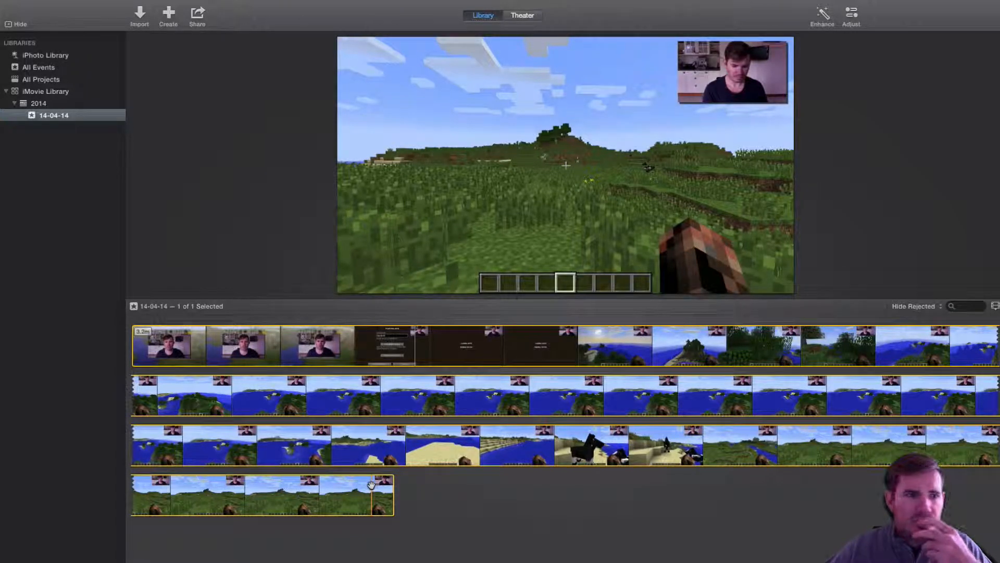
pyautogui.click(169, 19)
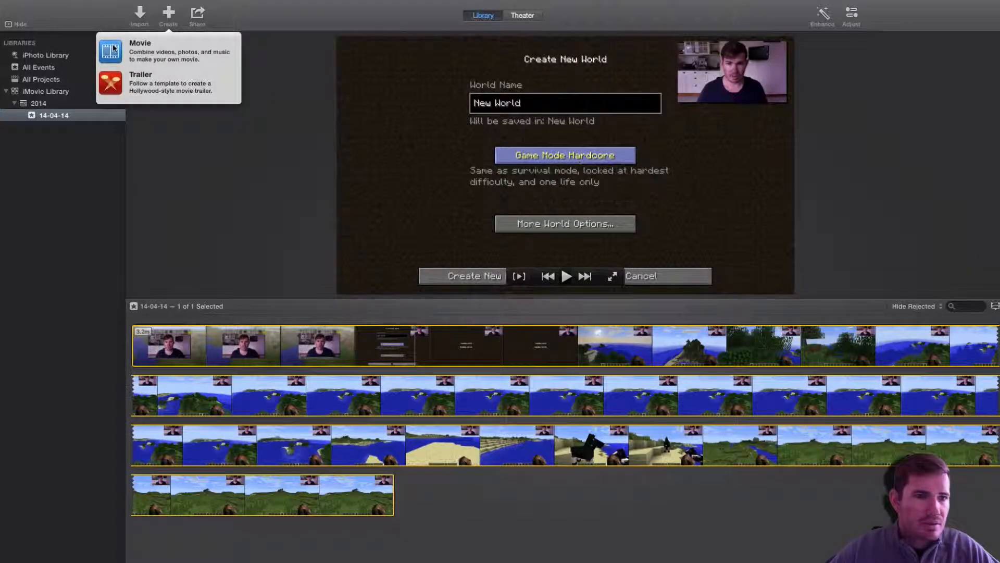
pyautogui.click(113, 48)
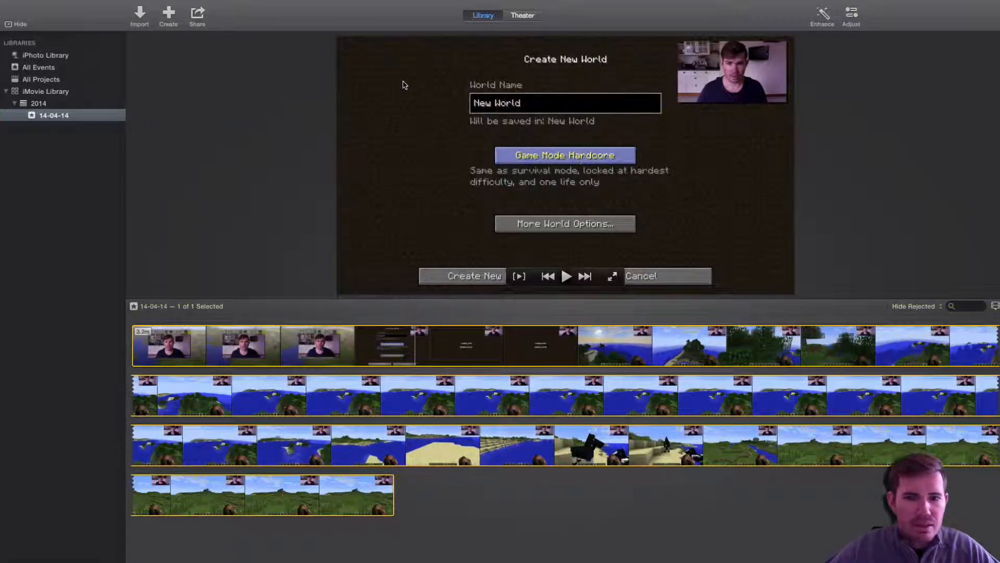
# Look through the available movie themes, from No Theme down to the last ones in the list.
pyautogui.scroll(-5, 429, 235)
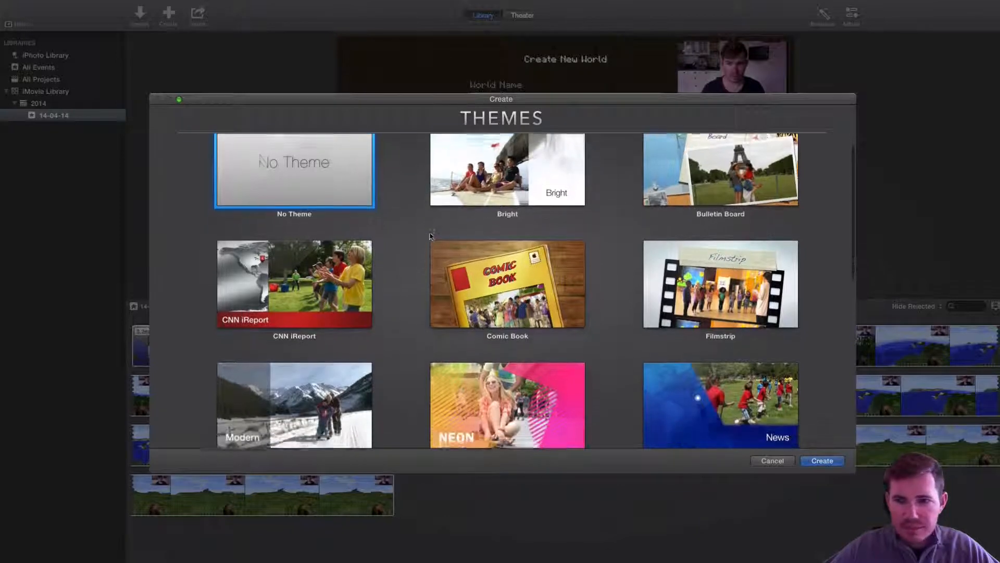
pyautogui.scroll(-10, 429, 235)
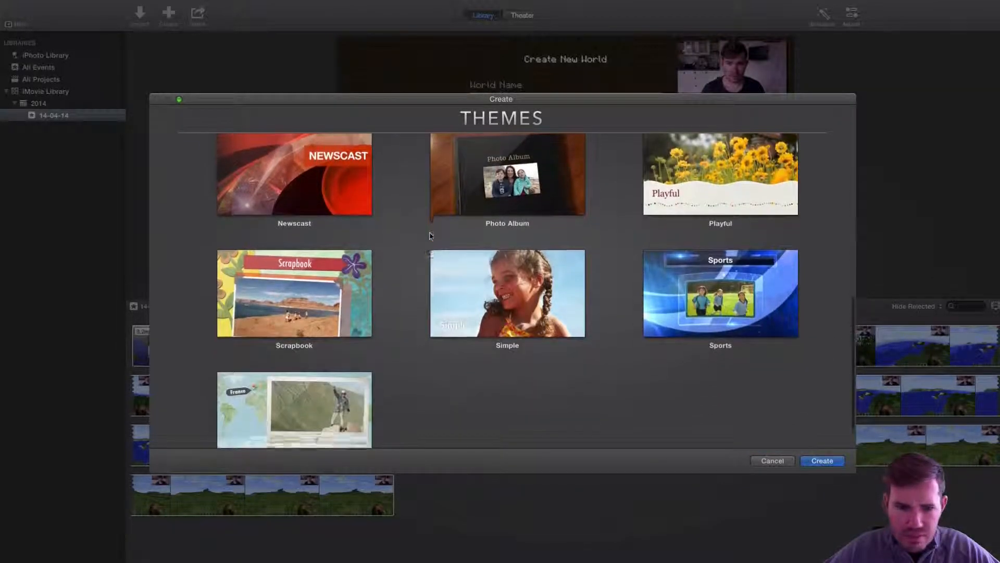
pyautogui.scroll(10, 429, 236)
pyautogui.scroll(2, 430, 235)
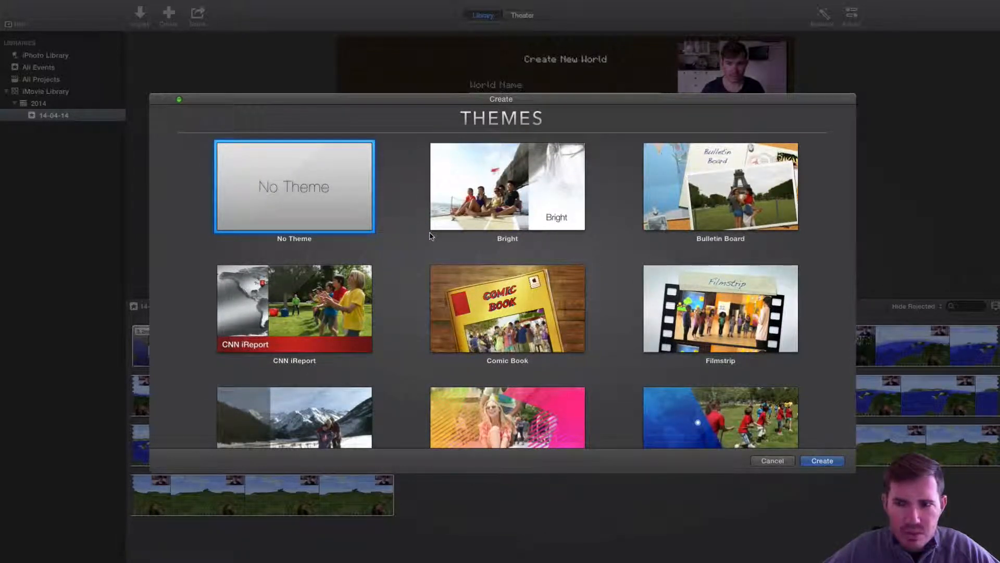
pyautogui.scroll(-1, 430, 235)
pyautogui.scroll(-2, 431, 235)
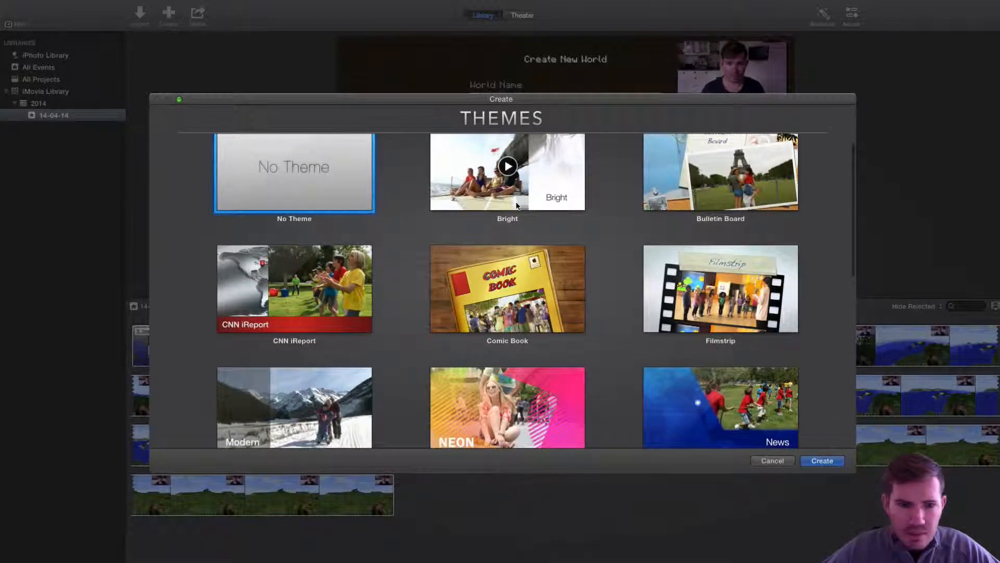
pyautogui.scroll(2, 430, 235)
pyautogui.scroll(-3, 294, 259)
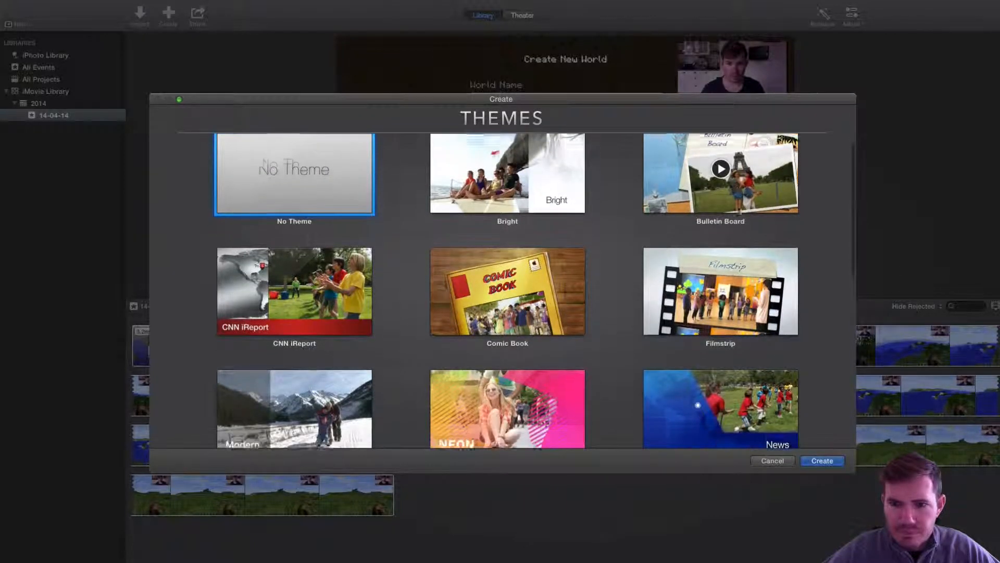
pyautogui.scroll(-1, 293, 259)
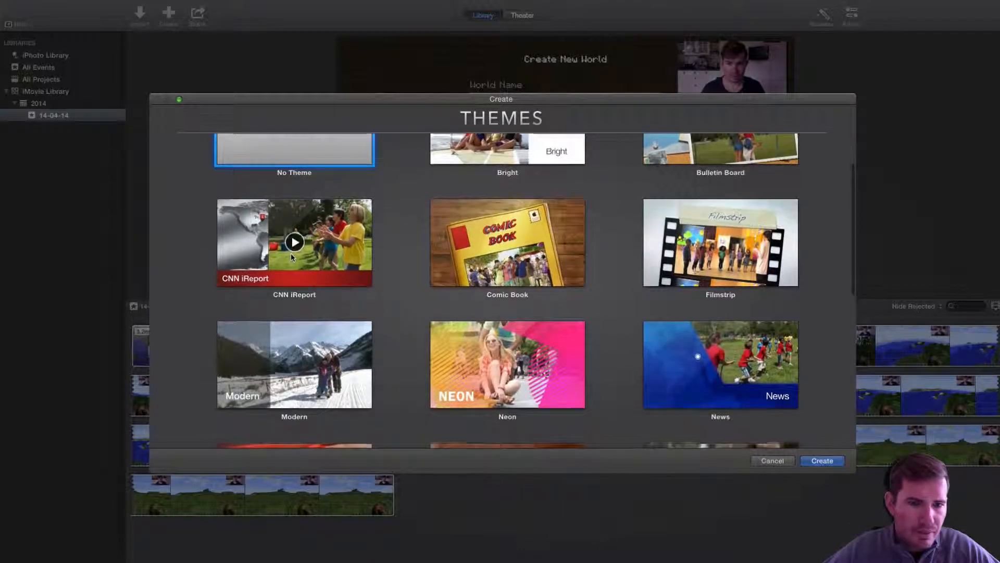
pyautogui.scroll(-3, 321, 264)
pyautogui.scroll(3, 322, 270)
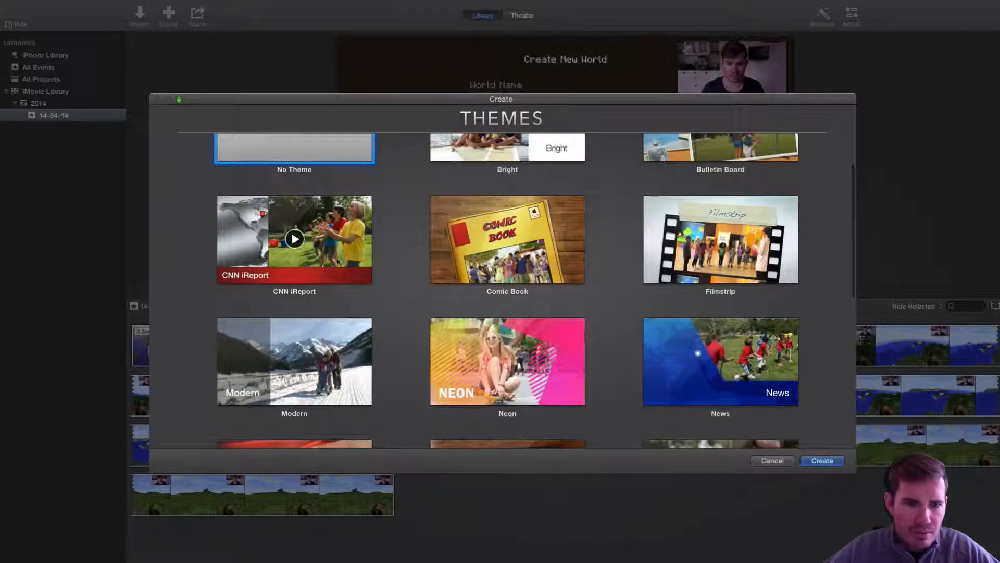
pyautogui.scroll(-3, 384, 288)
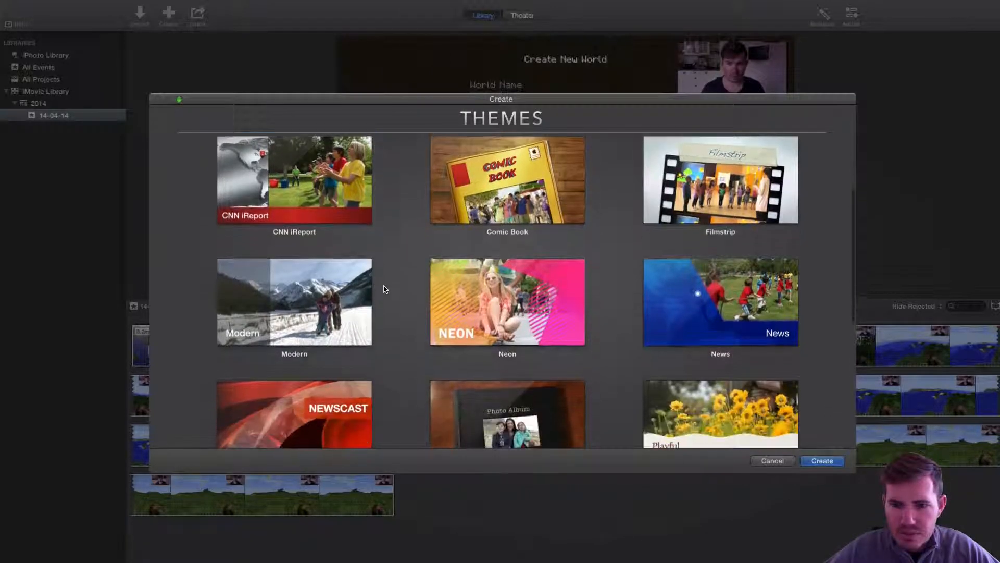
pyautogui.scroll(-1, 734, 327)
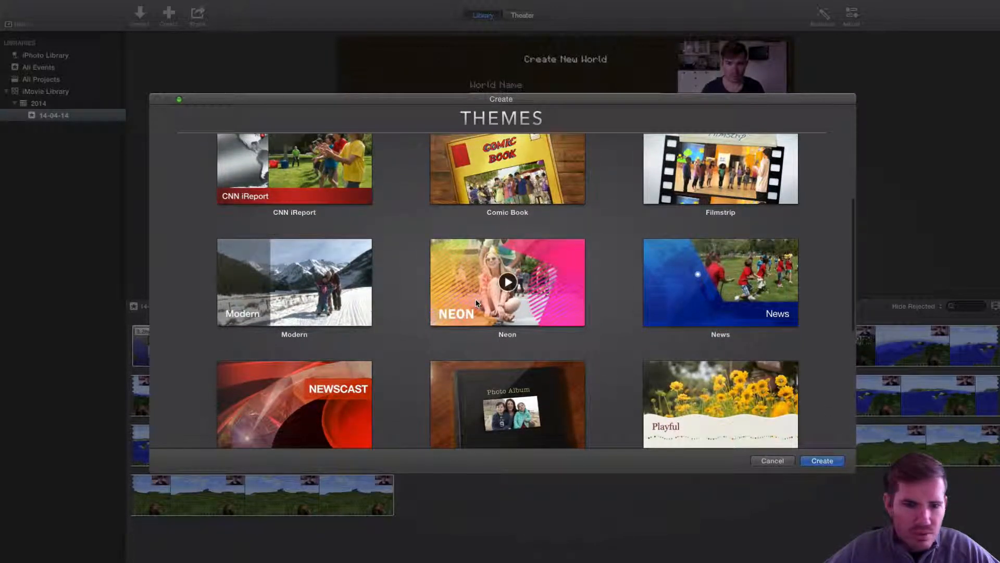
pyautogui.scroll(-2, 476, 303)
pyautogui.scroll(-4, 417, 282)
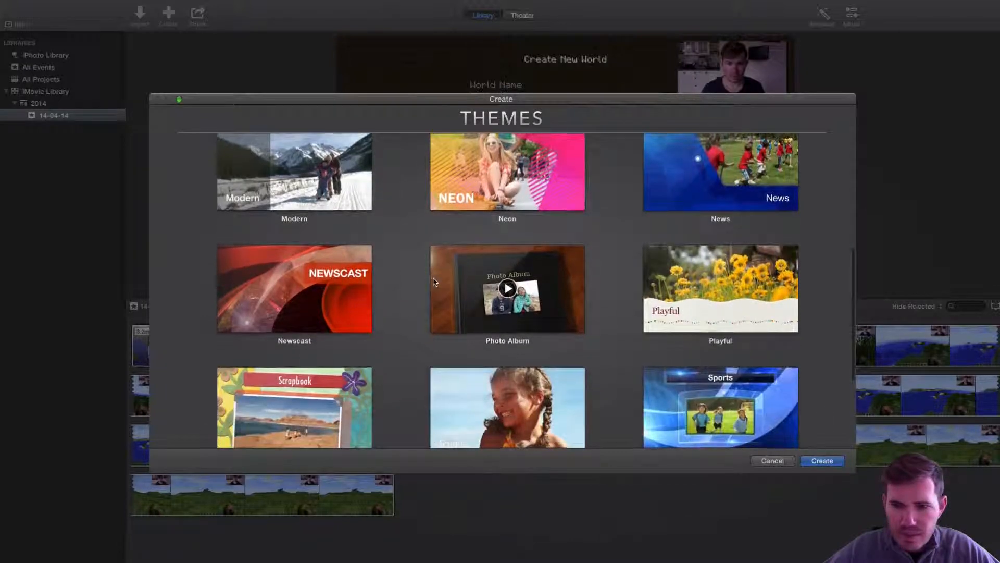
pyautogui.scroll(-4, 435, 282)
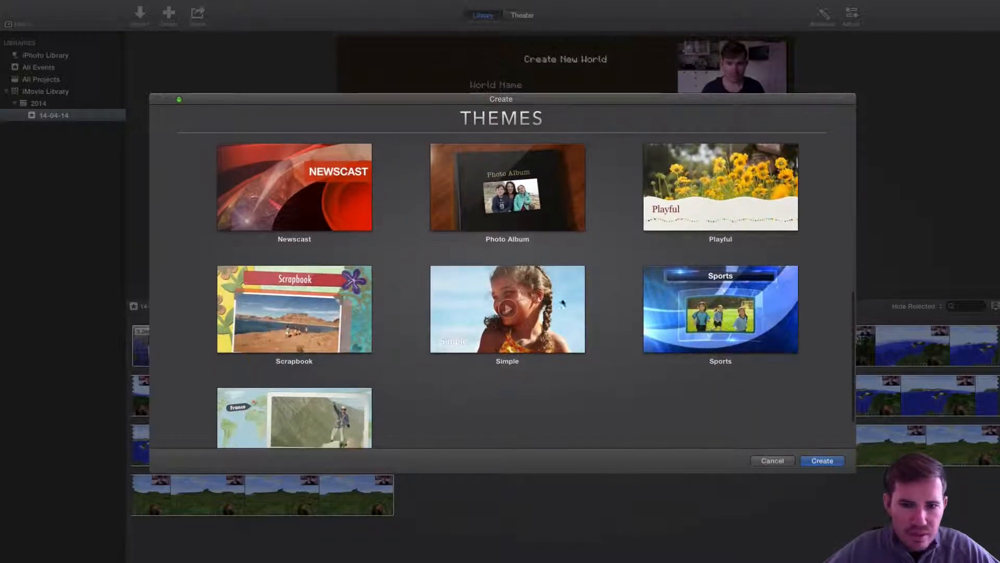
pyautogui.scroll(10, 597, 306)
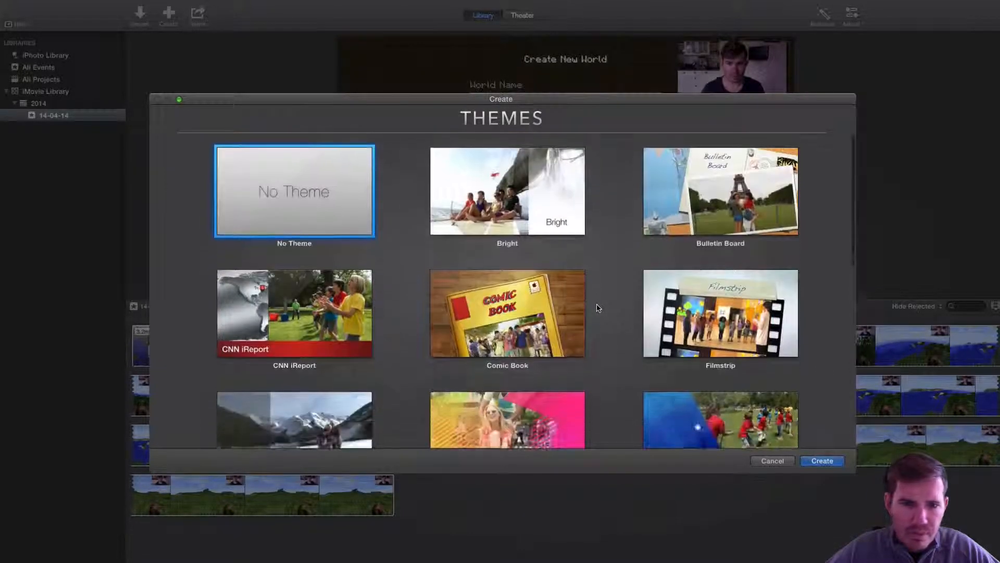
# Create the movie with No Theme, named My Movie, in the 14-04-14 event.
pyautogui.doubleClick(317, 178)
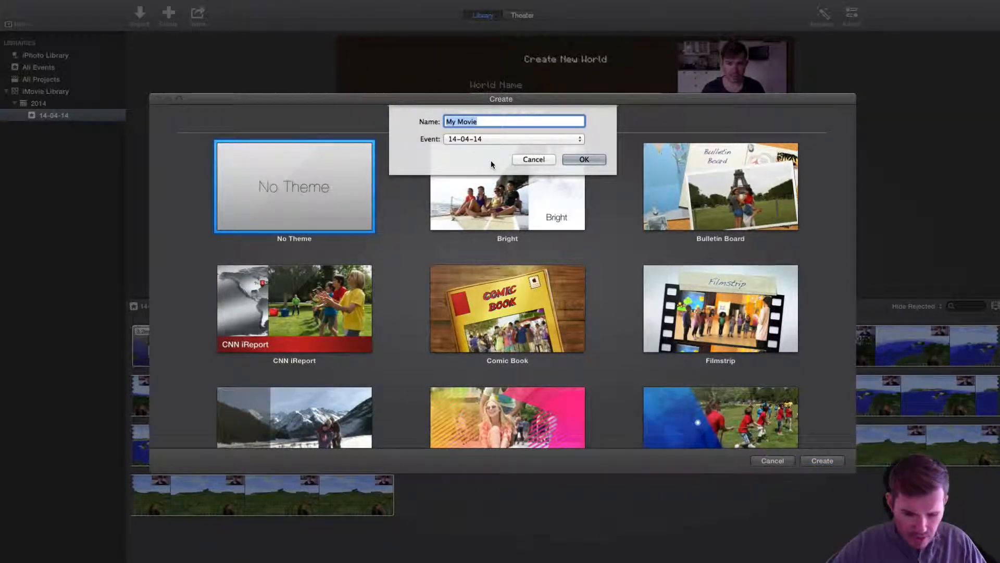
pyautogui.click(503, 122)
pyautogui.moveTo(504, 121); pyautogui.dragTo(409, 122)
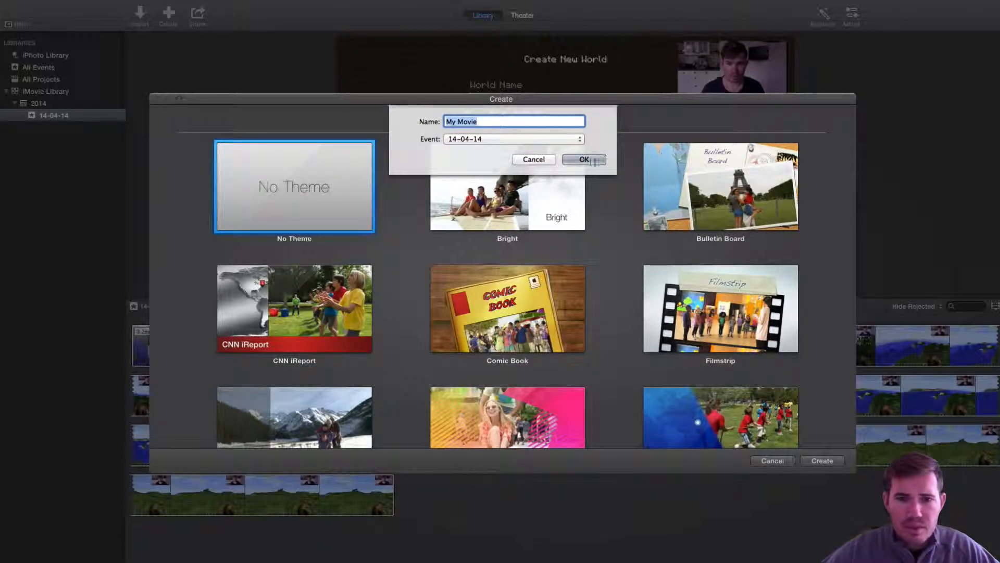
pyautogui.click(590, 159)
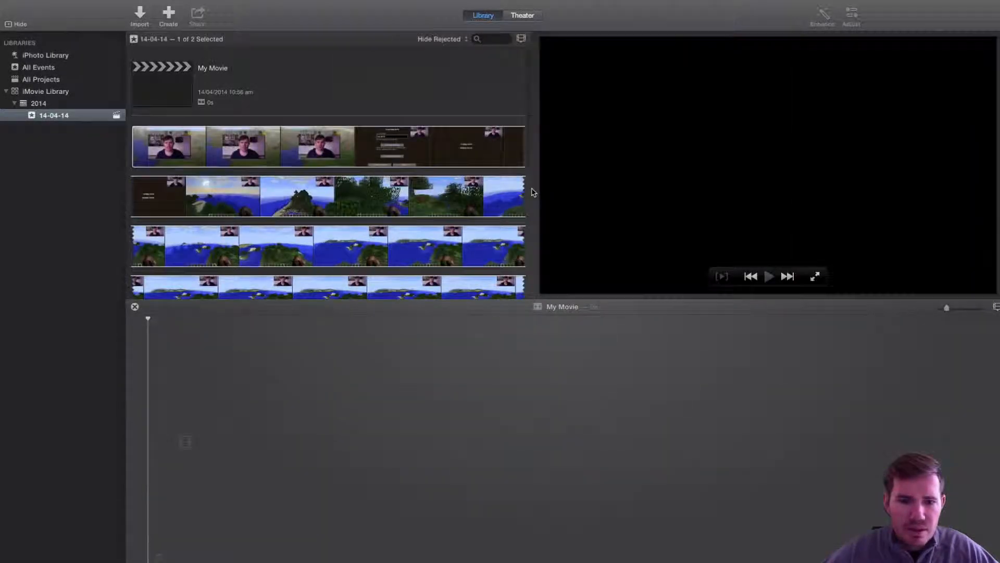
# Select the whole ScreenFlow clip in the event and add it to the empty My Movie timeline.
pyautogui.click(525, 226)
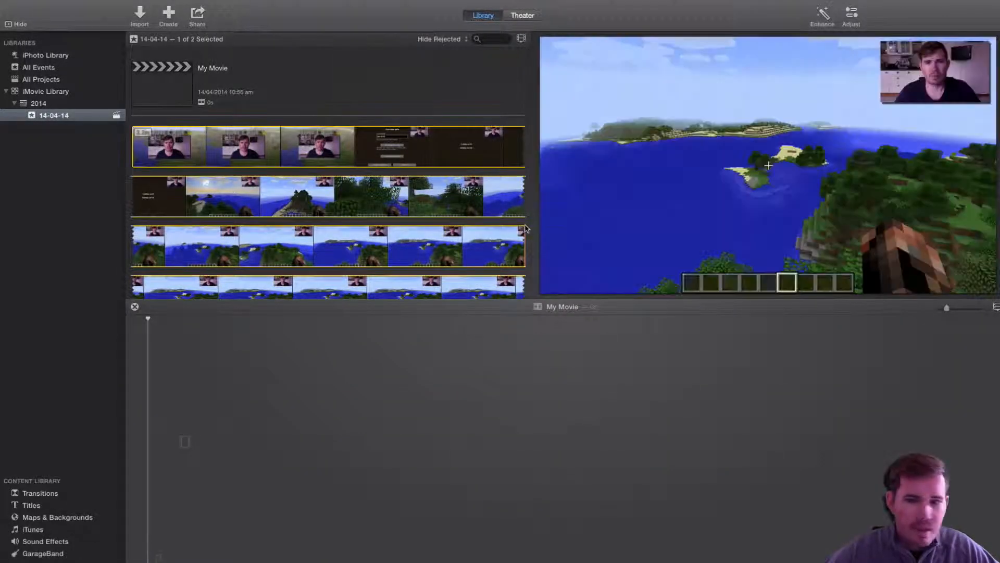
pyautogui.click(618, 380)
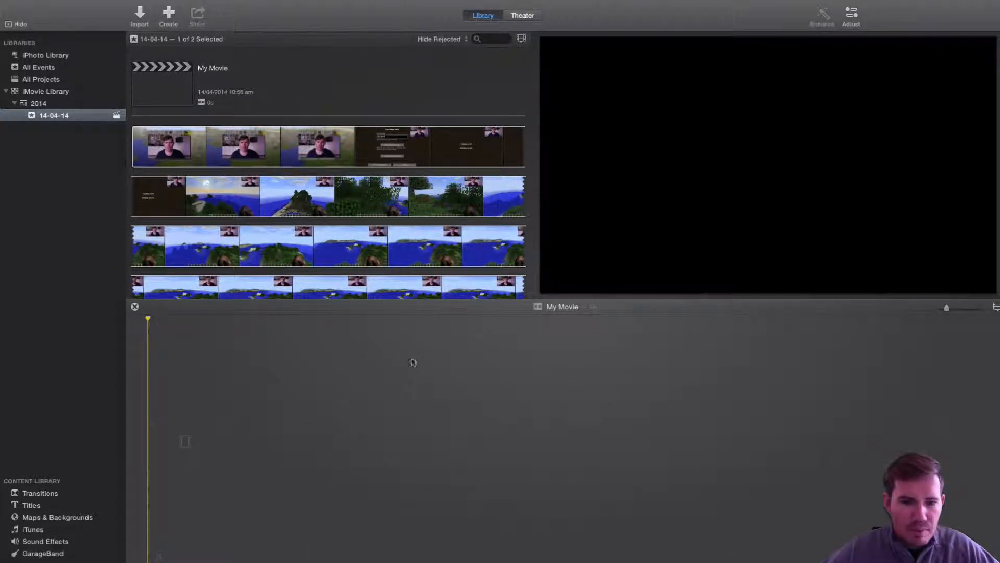
pyautogui.click(136, 137)
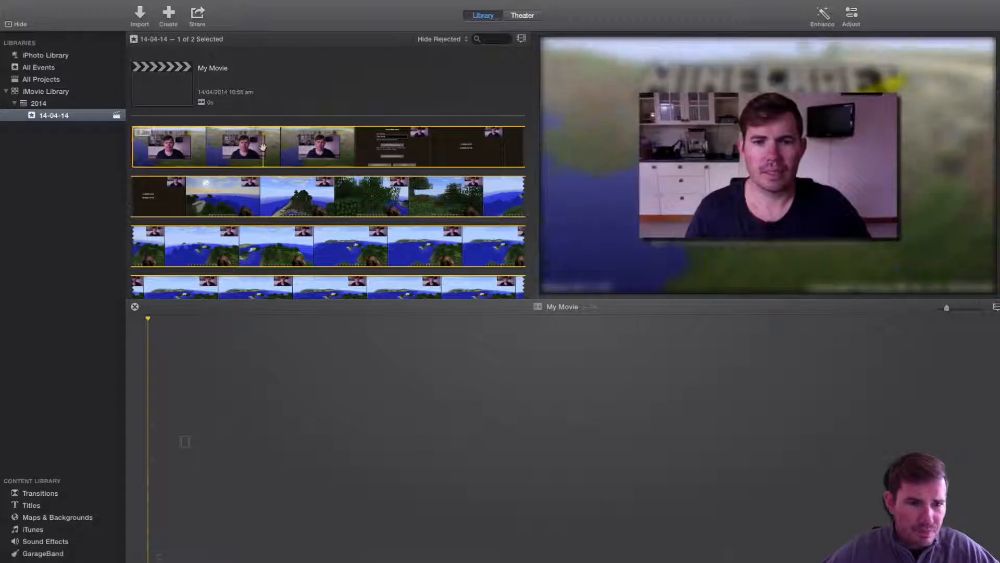
pyautogui.click(133, 141)
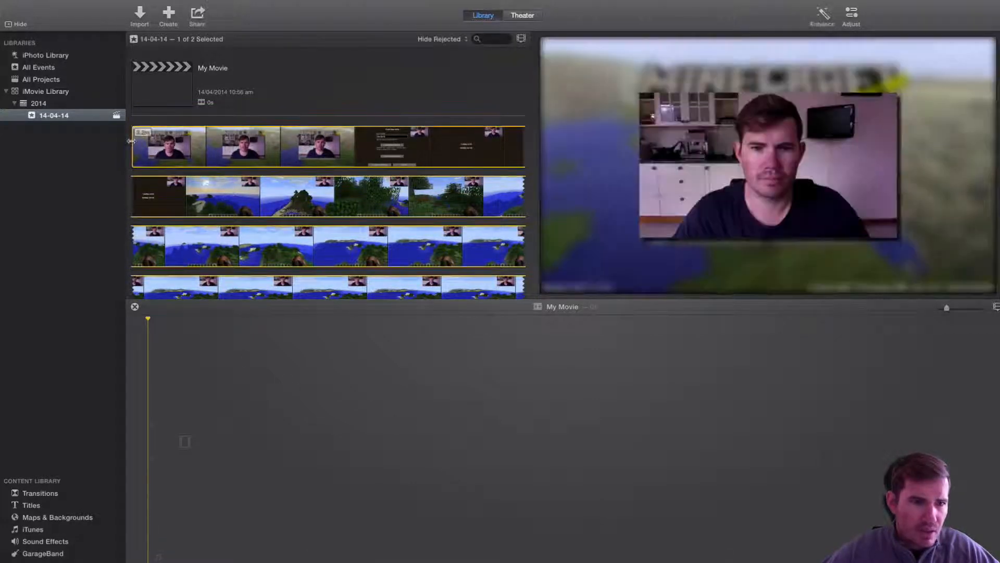
pyautogui.moveTo(131, 141); pyautogui.dragTo(190, 452)
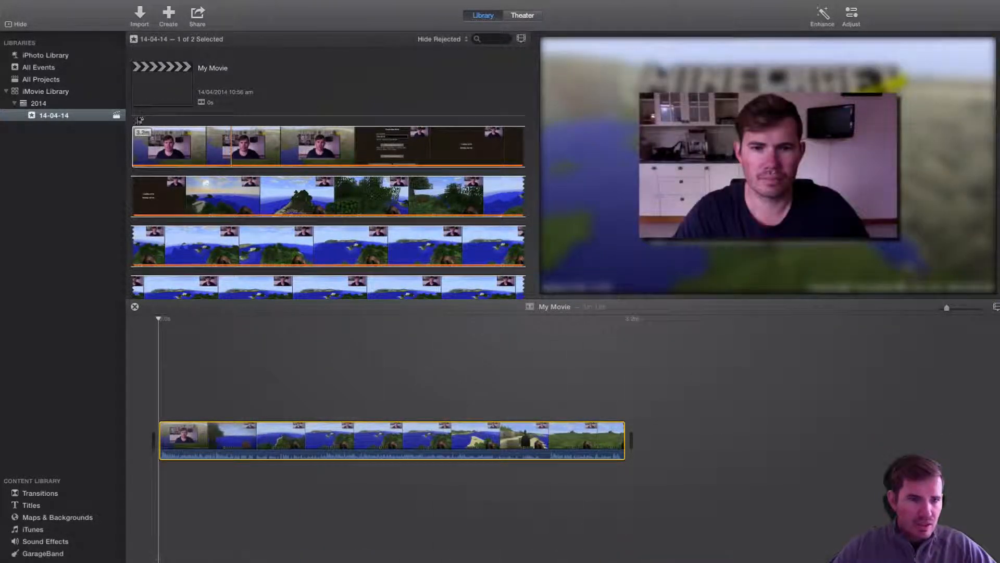
# Shorten the event clip's selection to about its first 1.8 minutes and append that portion after the first clip in the timeline.
pyautogui.click(177, 150)
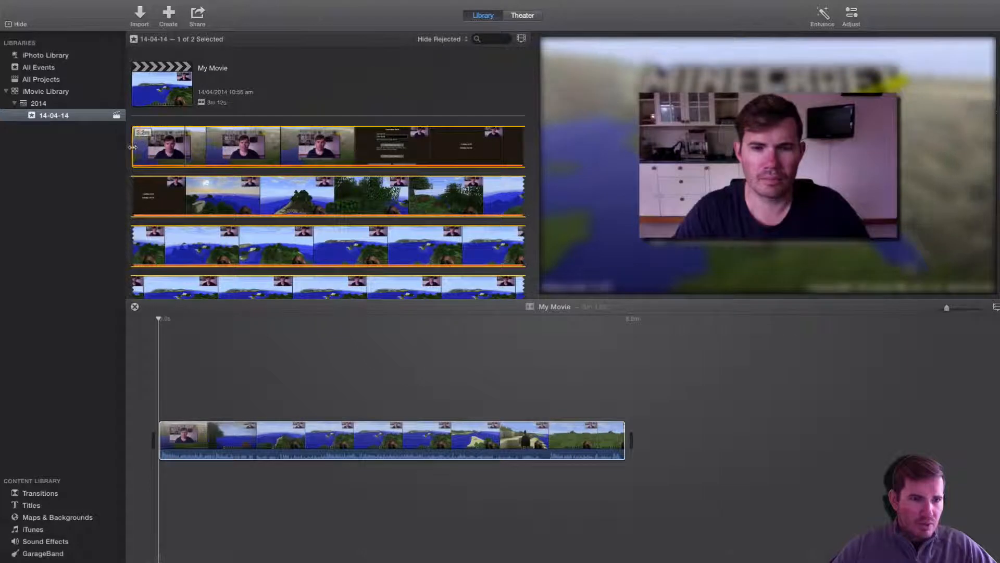
pyautogui.scroll(-5, 392, 274)
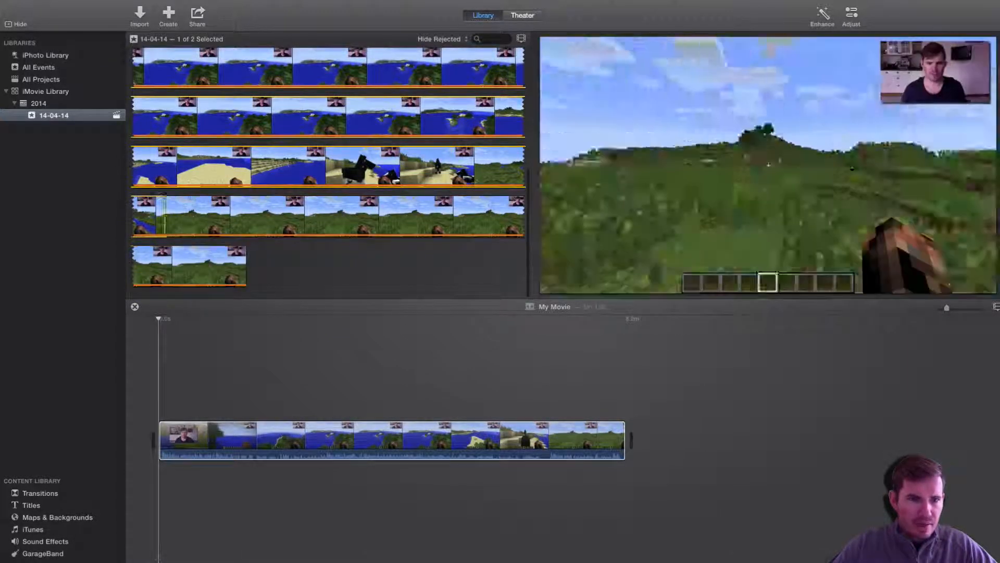
pyautogui.moveTo(269, 111); pyautogui.dragTo(665, 441)
pyautogui.hscroll(5, 780, 482)
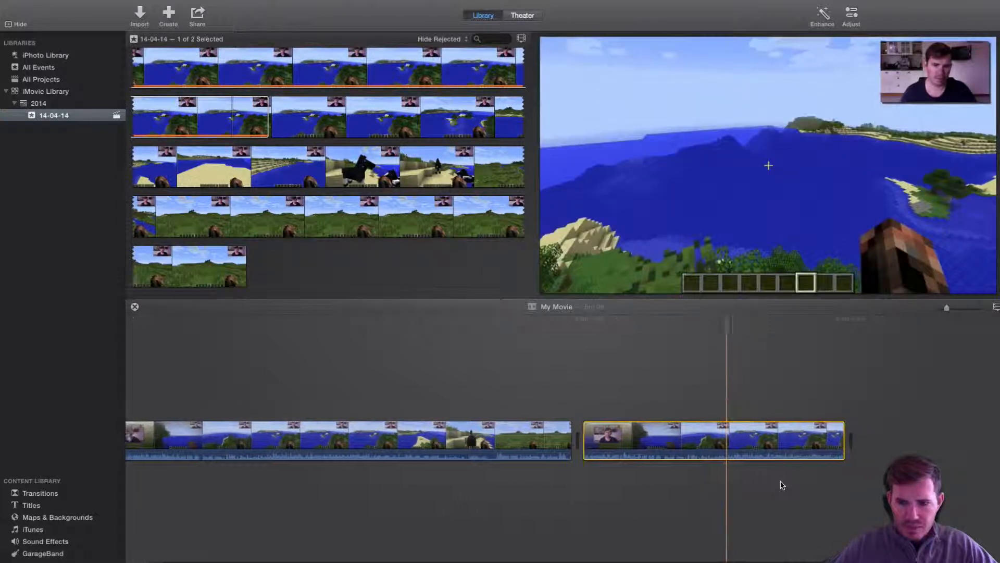
pyautogui.hscroll(-5, 786, 469)
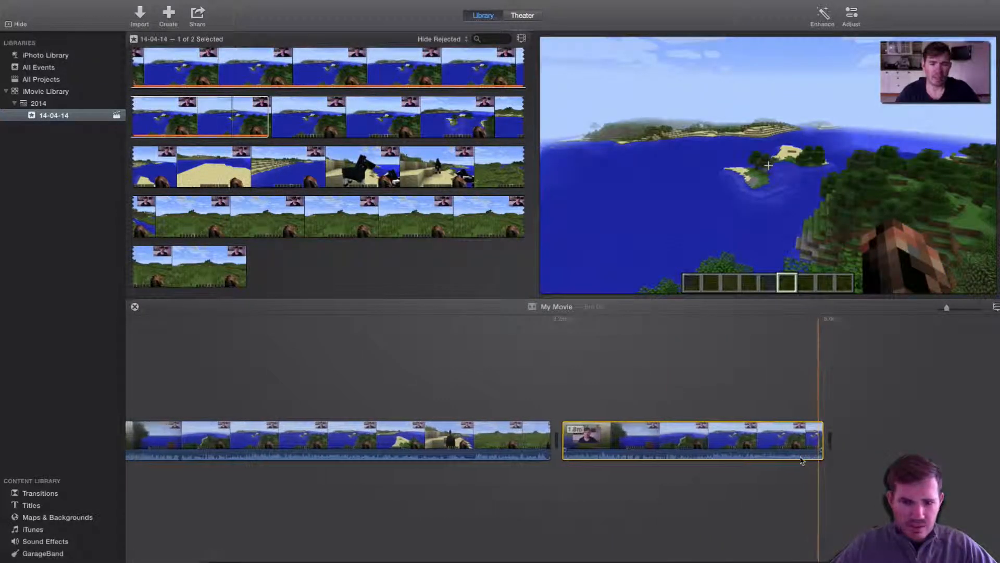
pyautogui.hscroll(3, 771, 468)
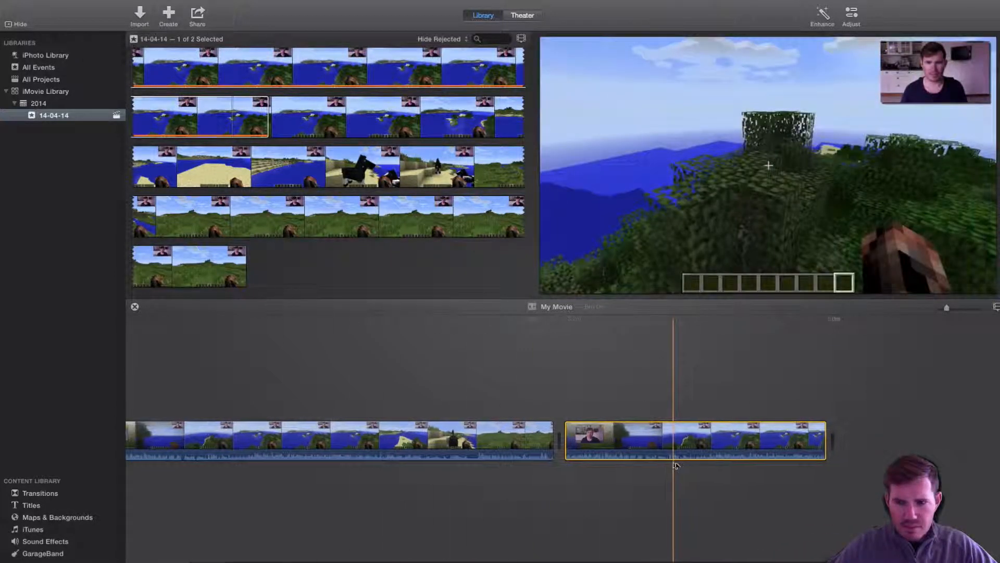
# Delete the second, shorter clip from the My Movie timeline, leaving the full-length first clip in place.
pyautogui.hscroll(2, 676, 466)
pyautogui.hscroll(-5, 676, 467)
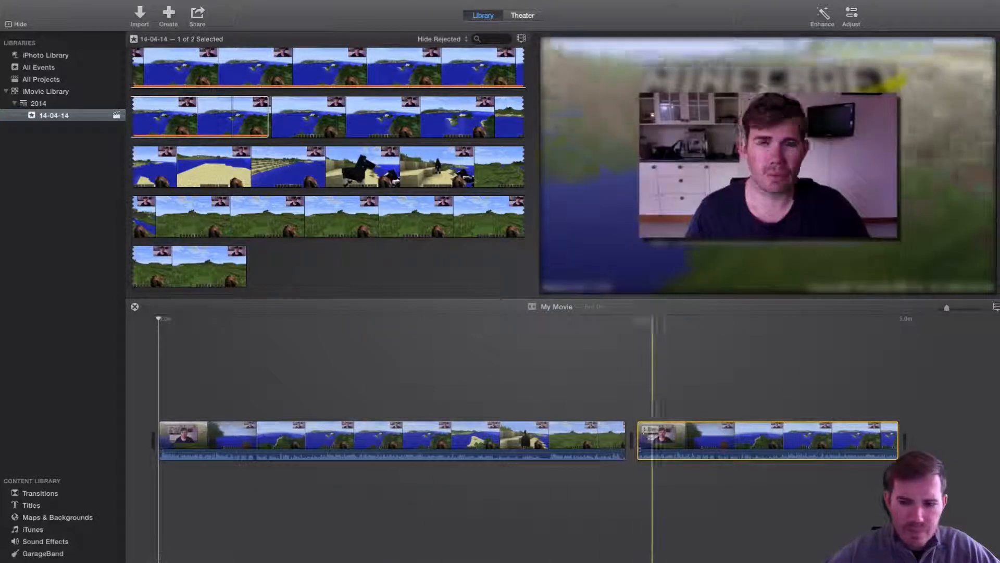
pyautogui.click(669, 437)
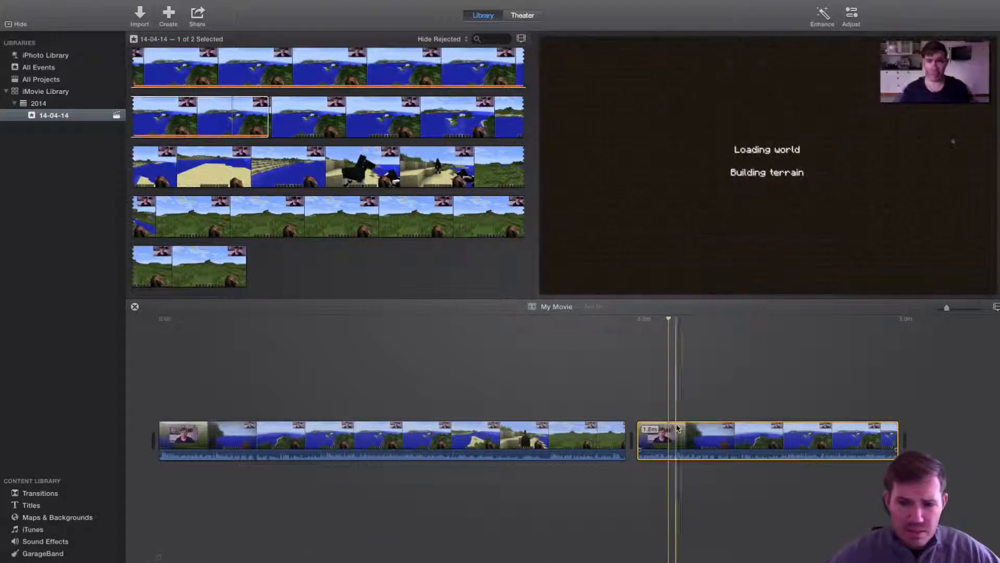
pyautogui.click(680, 436)
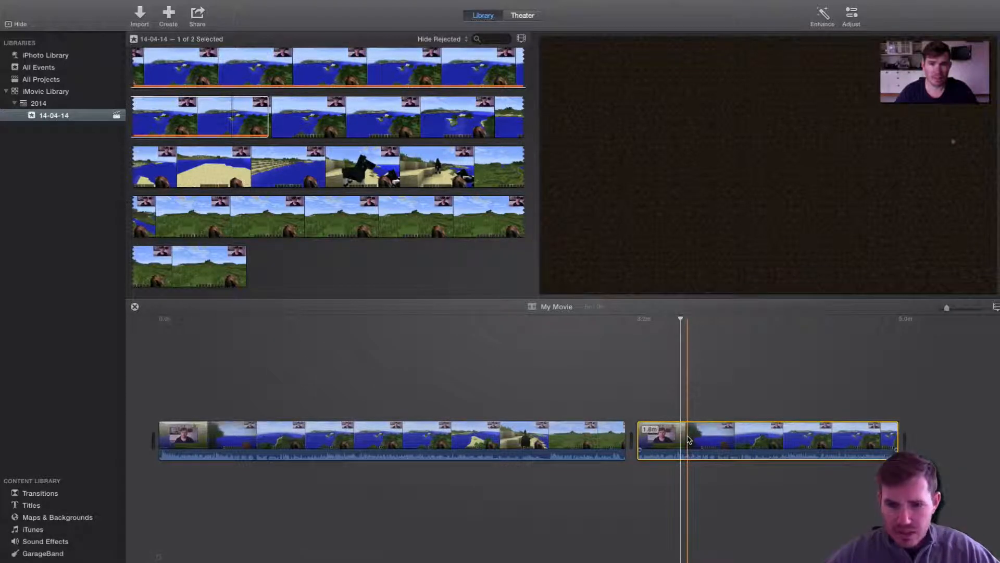
pyautogui.scroll(3, 373, 229)
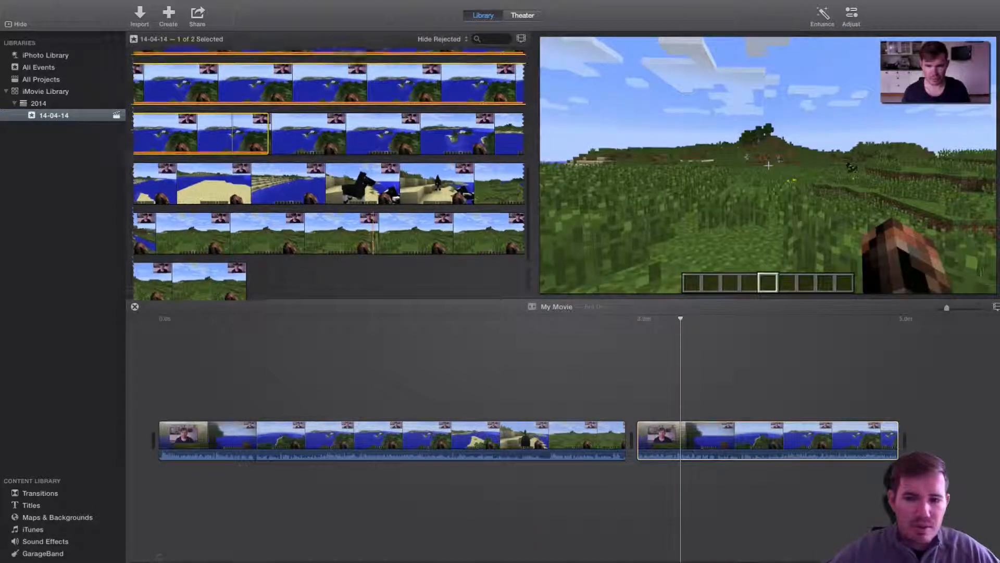
pyautogui.scroll(3, 372, 245)
pyautogui.click(724, 435)
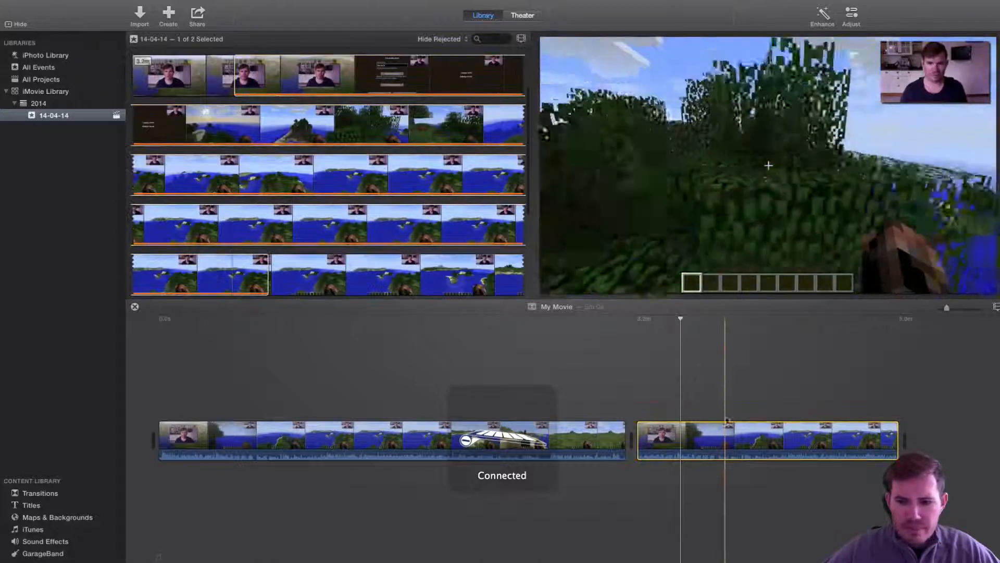
pyautogui.press('Delete')
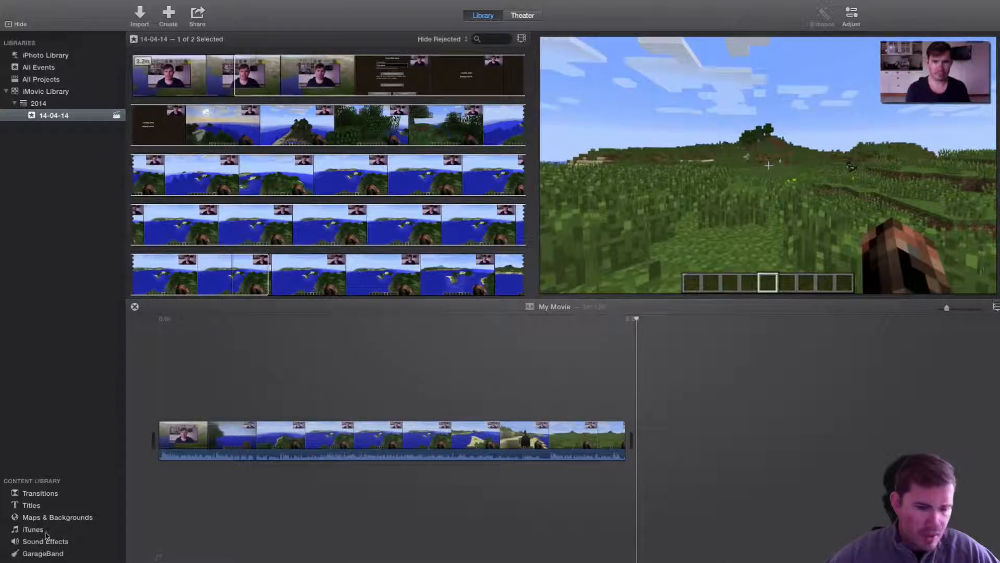
# Enlarge the event browser and preview area by lowering the boundary between them and the timeline.
pyautogui.scroll(1, 51, 497)
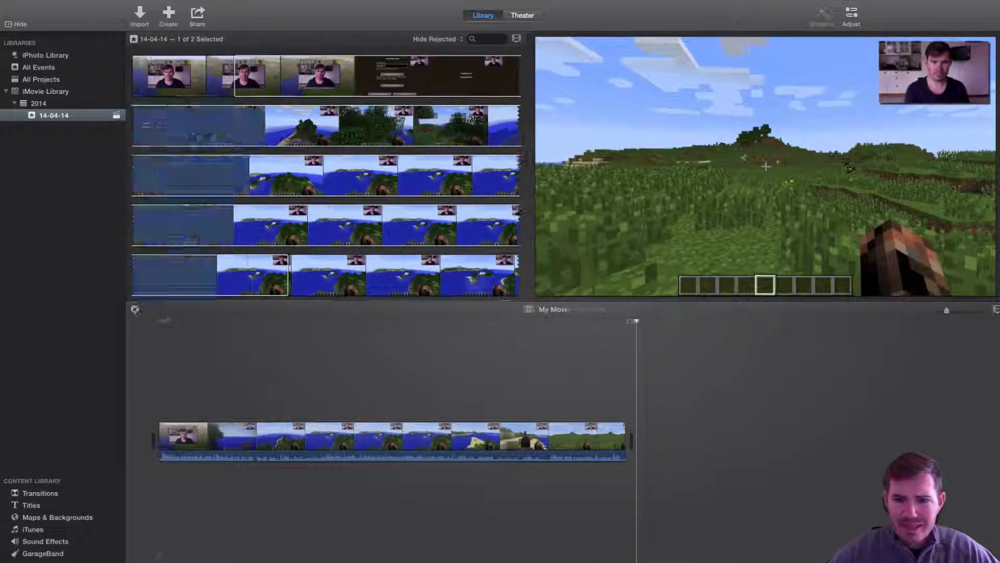
pyautogui.moveTo(663, 312); pyautogui.dragTo(670, 354)
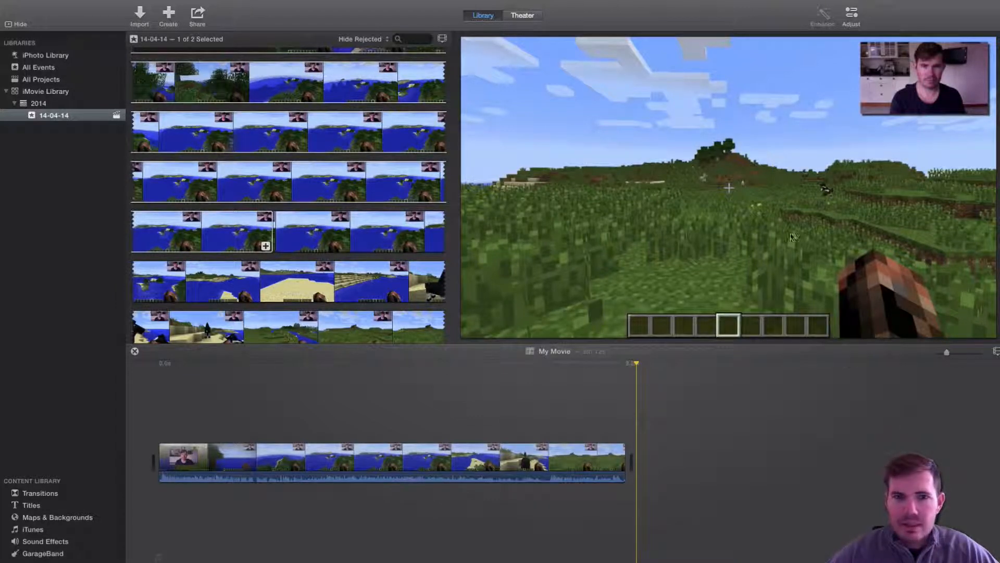
# Look at the Theater view, return to the Library view and go back to the start of the 14-04-14 event.
pyautogui.click(522, 15)
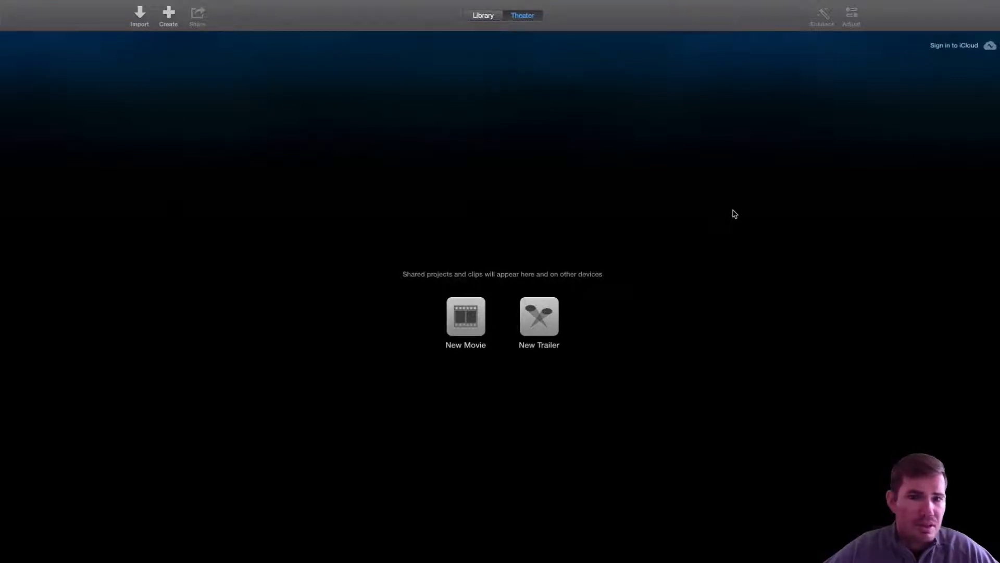
pyautogui.click(482, 15)
pyautogui.scroll(5, 296, 172)
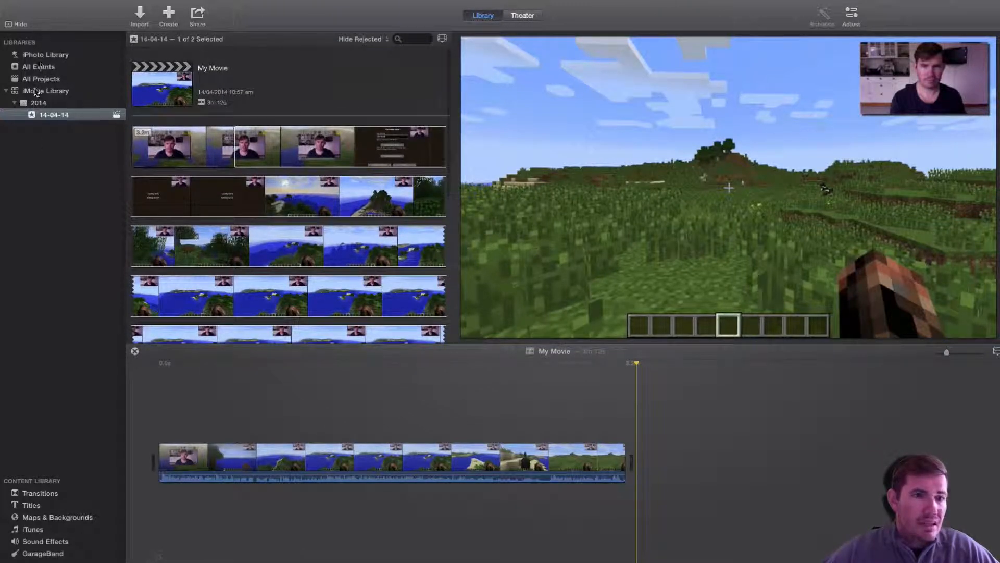
# Hide the libraries list and restore it, and briefly show the video adjustment controls without a clip selected.
pyautogui.click(9, 25)
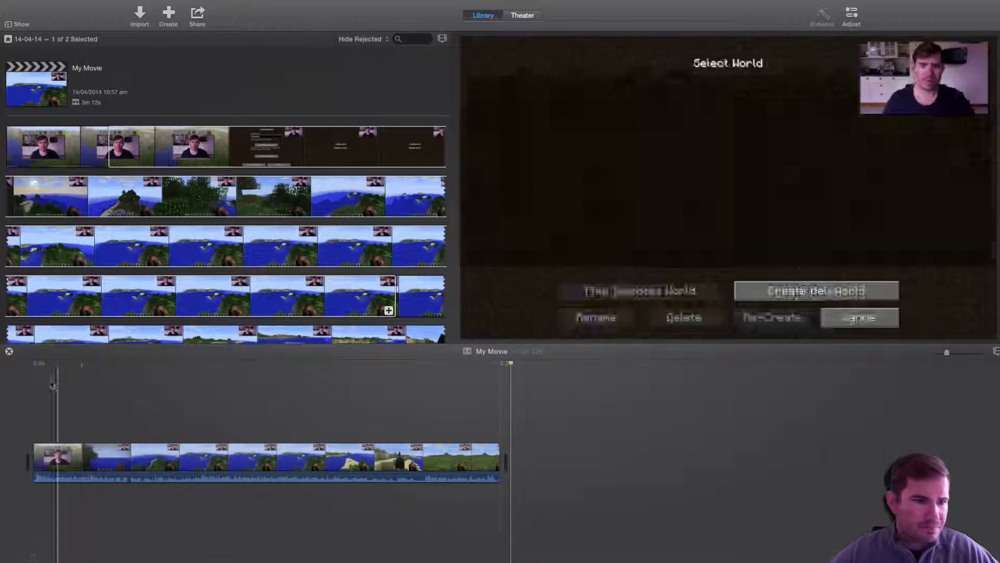
pyautogui.click(19, 24)
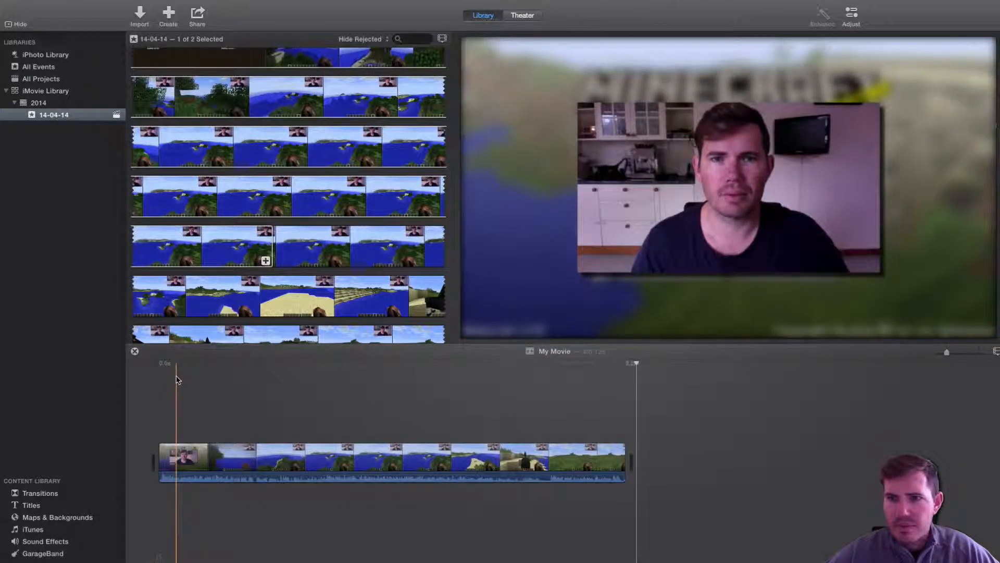
pyautogui.click(853, 20)
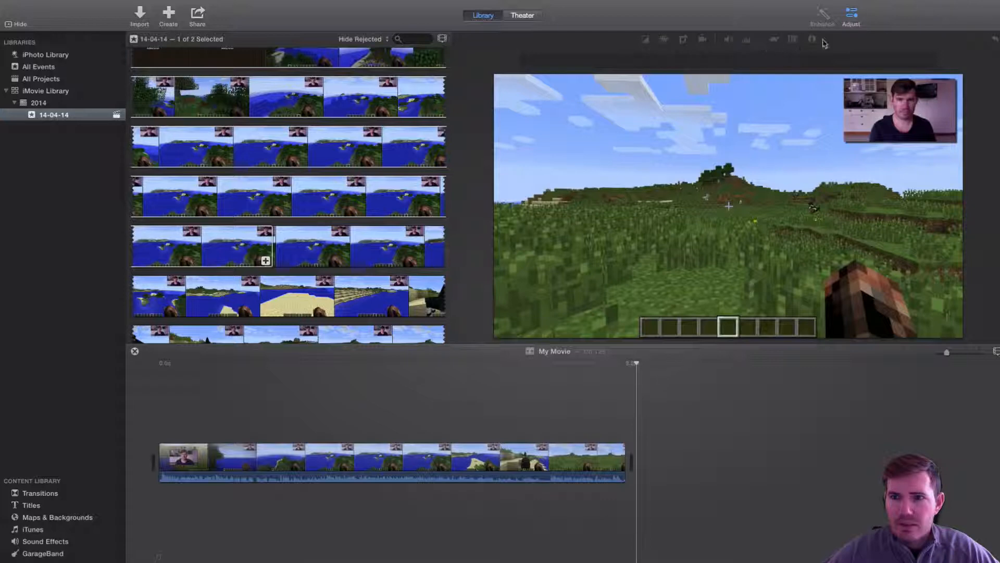
pyautogui.click(853, 17)
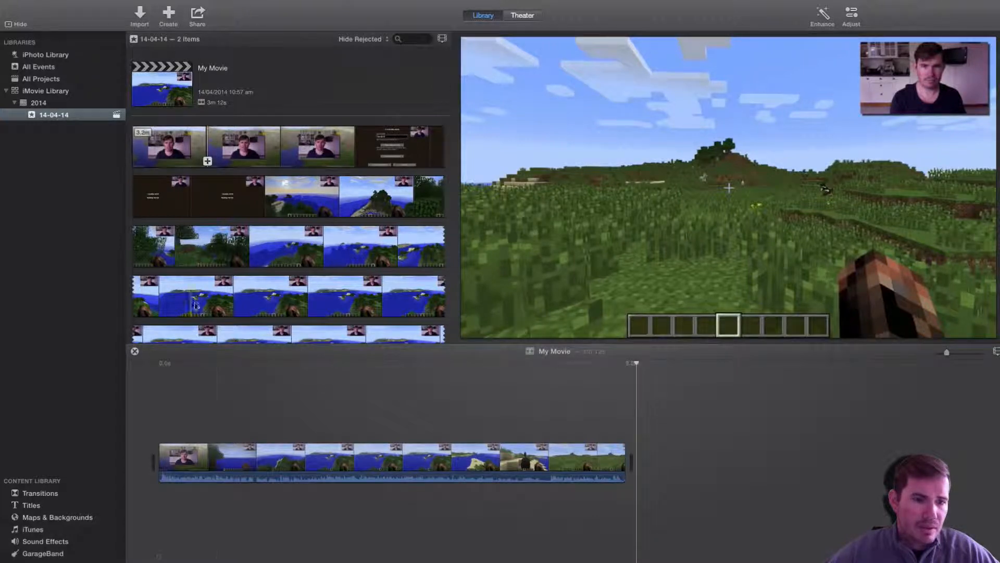
# Select the clip in the My Movie timeline, apply automatic enhancement to it and turn the enhancement off again.
pyautogui.click(264, 458)
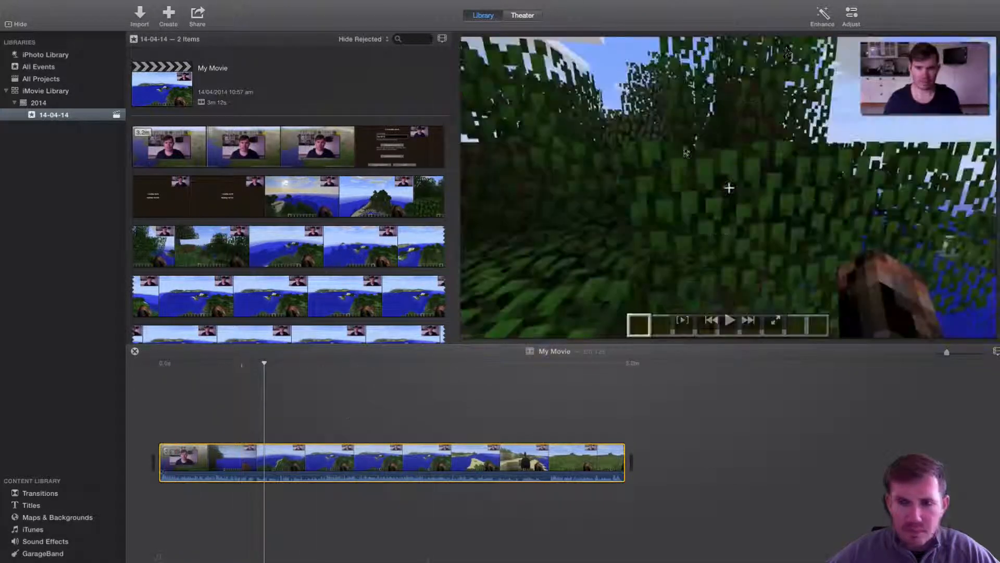
pyautogui.click(832, 19)
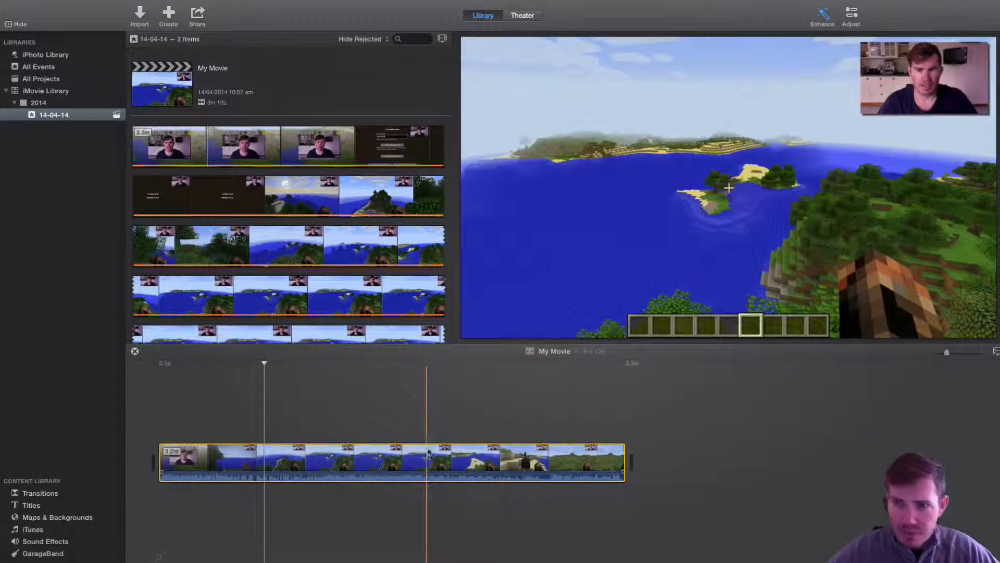
pyautogui.click(824, 17)
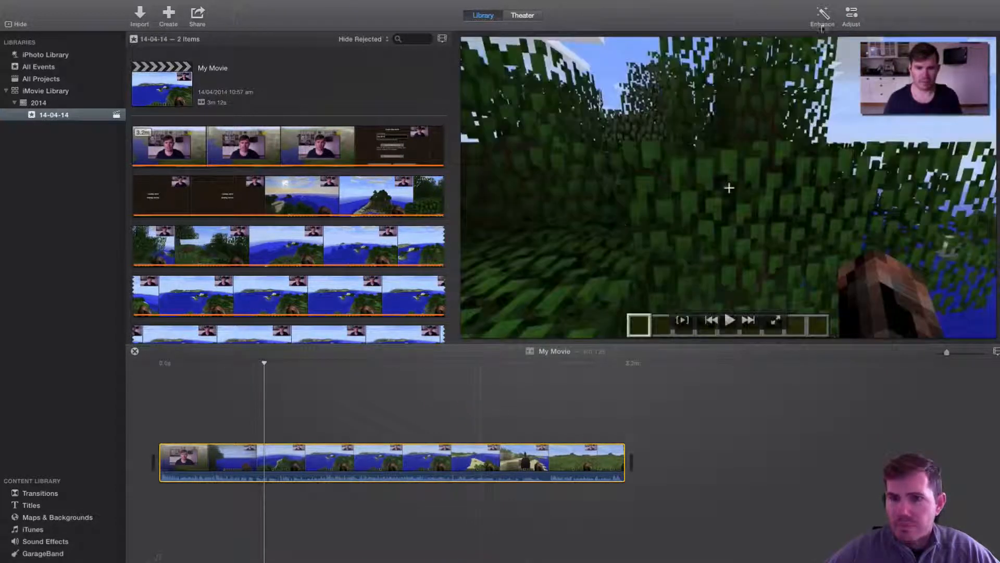
# Show the adjustment controls for the timeline clip and open its video and audio effect settings.
pyautogui.click(853, 19)
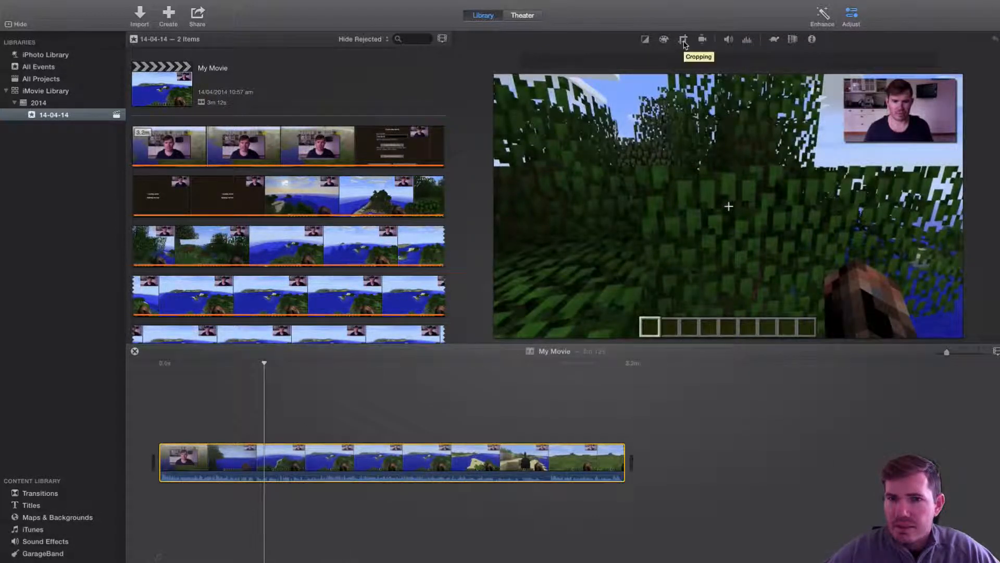
pyautogui.click(795, 41)
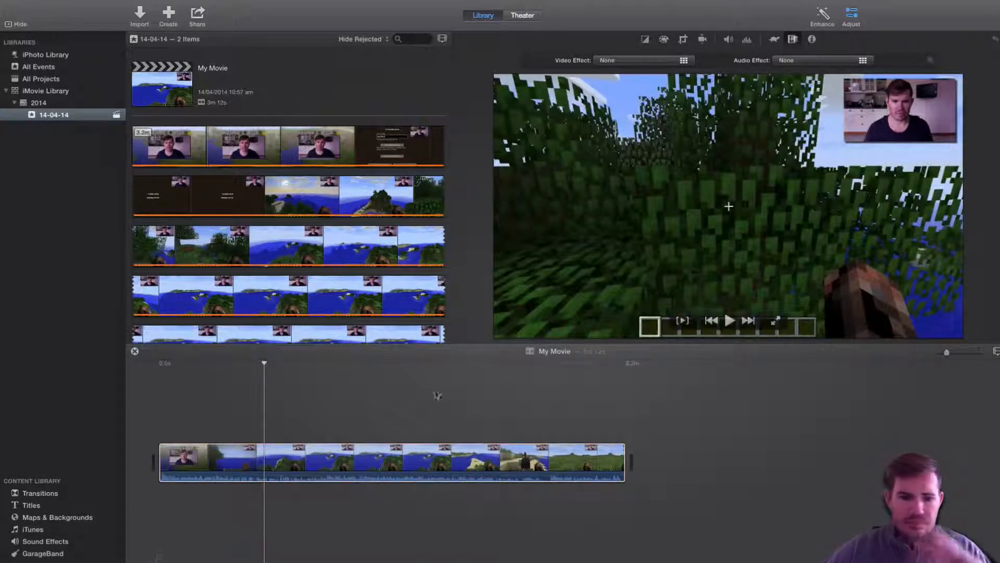
# Try to place a short portion of the event clip onto the middle of the timeline clip and cancel the placement.
pyautogui.moveTo(273, 195); pyautogui.dragTo(460, 459)
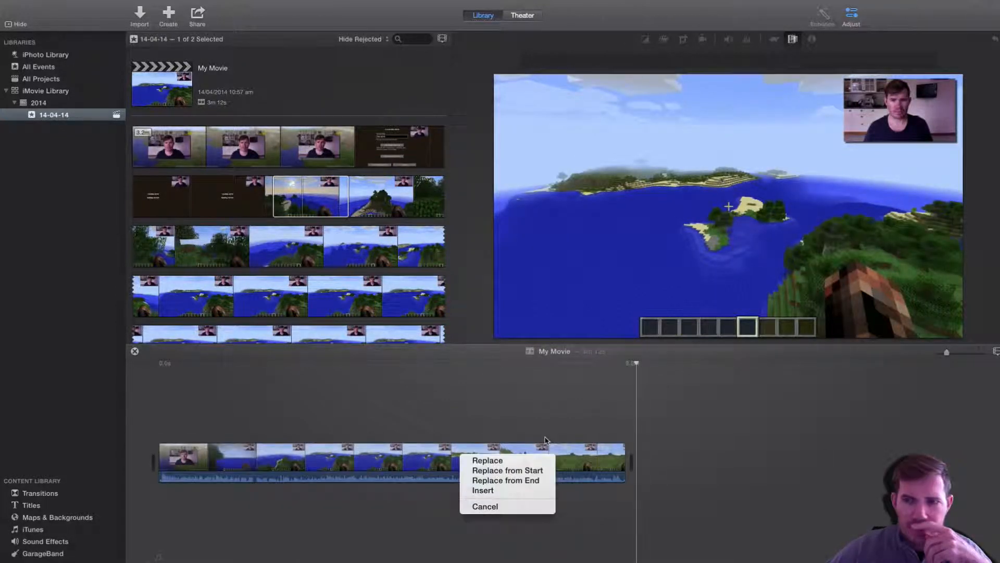
pyautogui.click(487, 507)
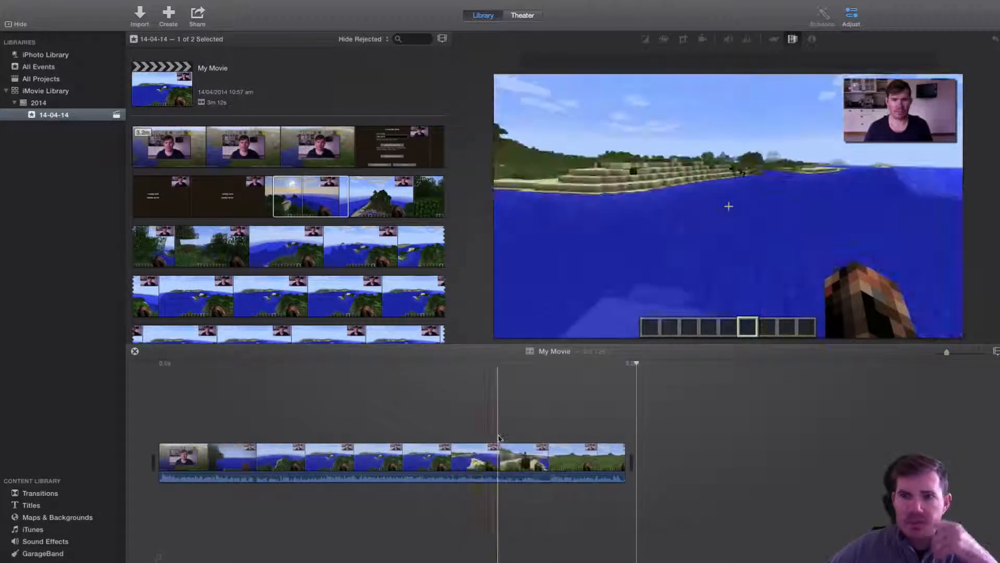
# Check the options in the iMovie preferences and close them without changes.
pyautogui.moveTo(135, 2)
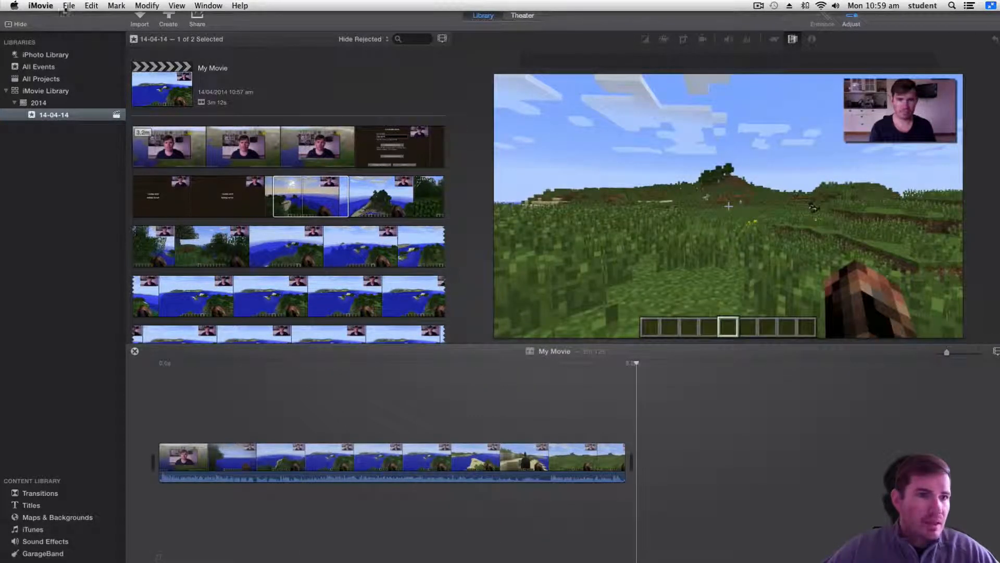
pyautogui.click(41, 5)
pyautogui.click(42, 32)
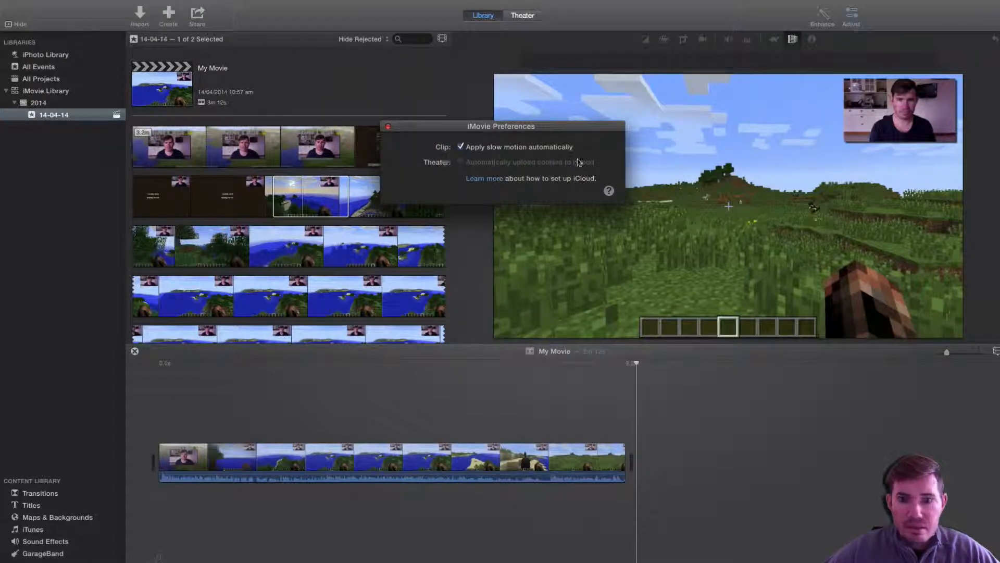
pyautogui.click(385, 128)
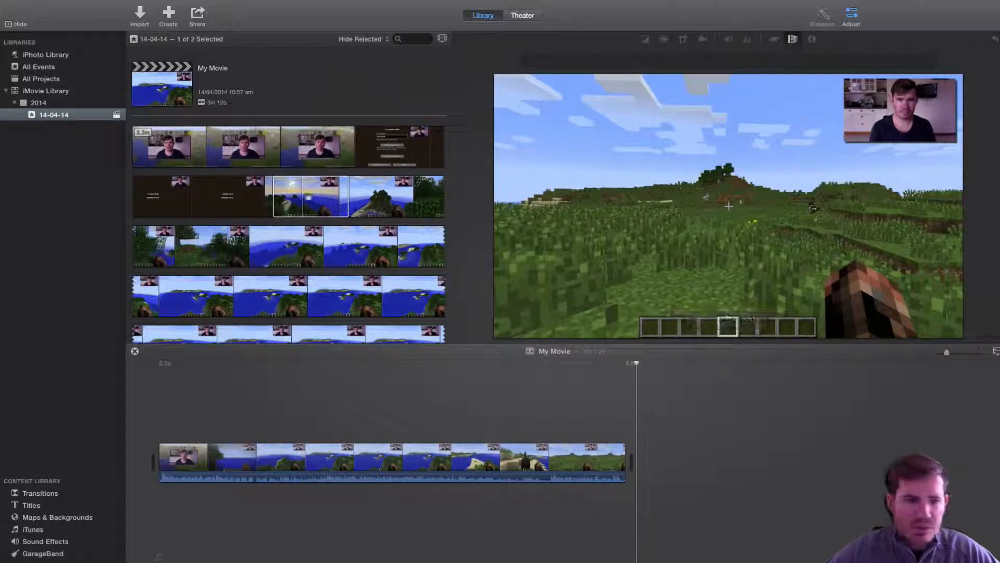
# Drop the selected event portion onto the timeline clip again to see the Replace and Insert choices, and cancel.
pyautogui.moveTo(311, 195)
pyautogui.mouseDown()
pyautogui.moveTo(398, 369)
pyautogui.moveTo(417, 463)
pyautogui.mouseUp()
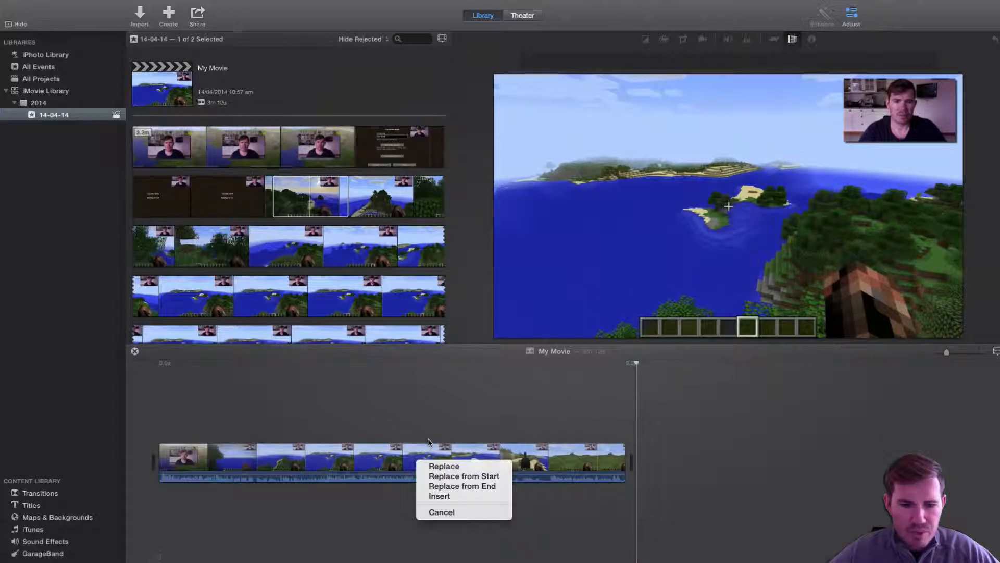
pyautogui.click(457, 513)
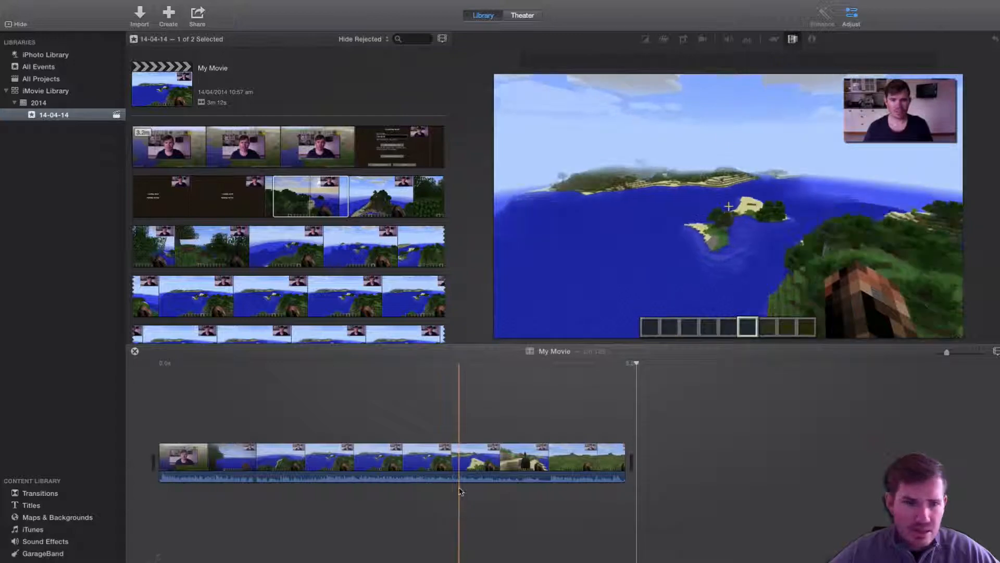